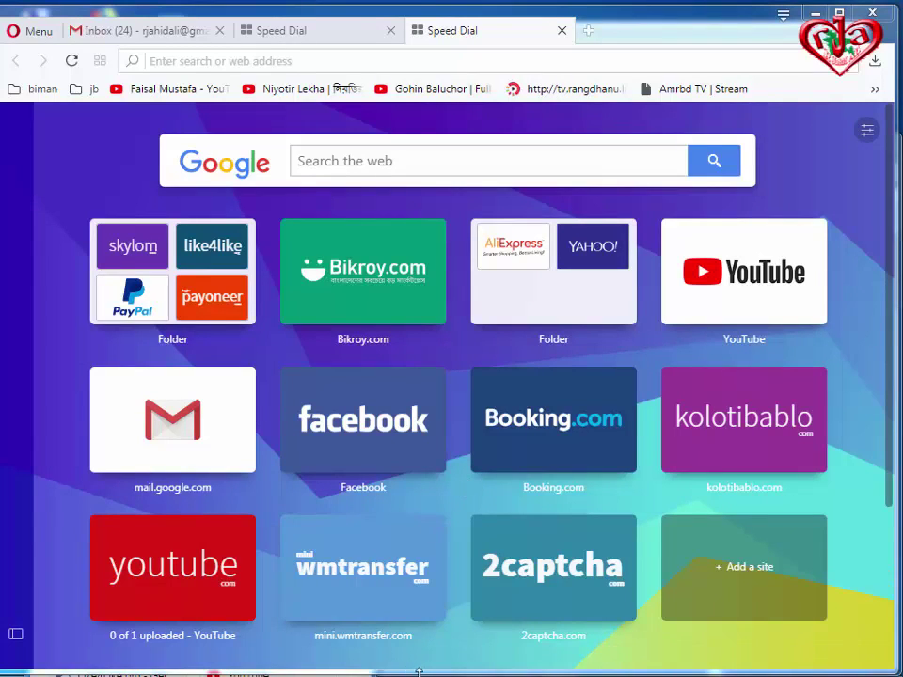
Go to 2captcha.com from the browser address bar
click(442, 59)
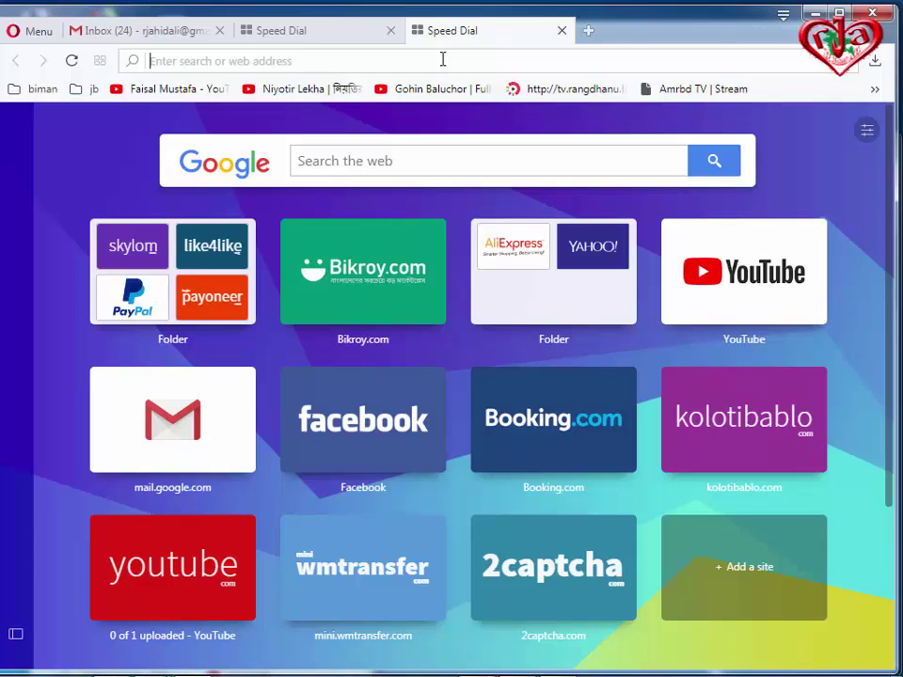
text(2)
key(Return)
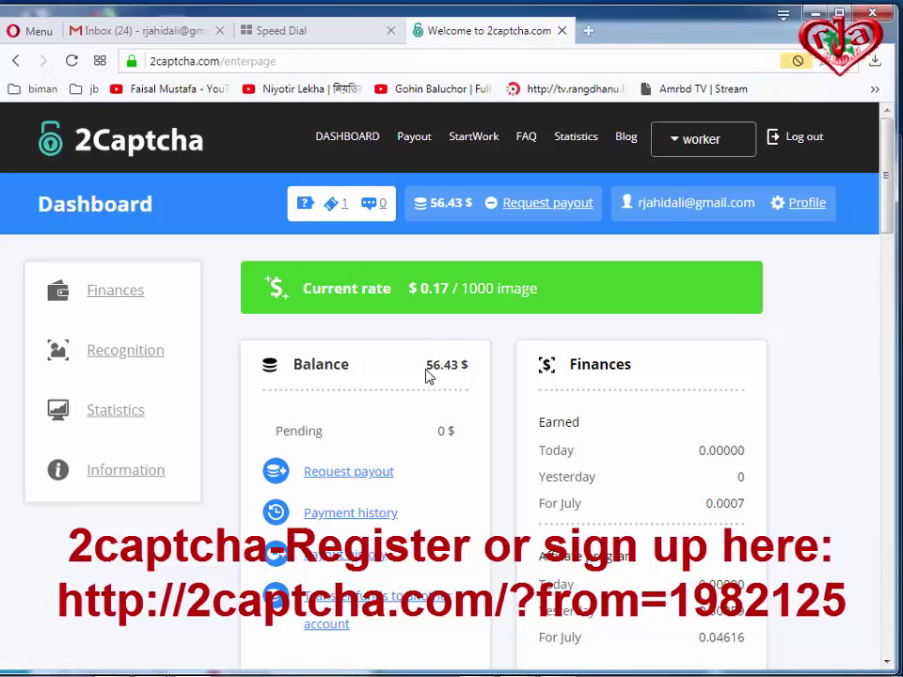
Highlight the 56.43 $ balance on the worker dashboard and review the page
mouse_move(427, 369)
mouse_down()
mouse_move(437, 365)
mouse_move(291, 365)
mouse_up()
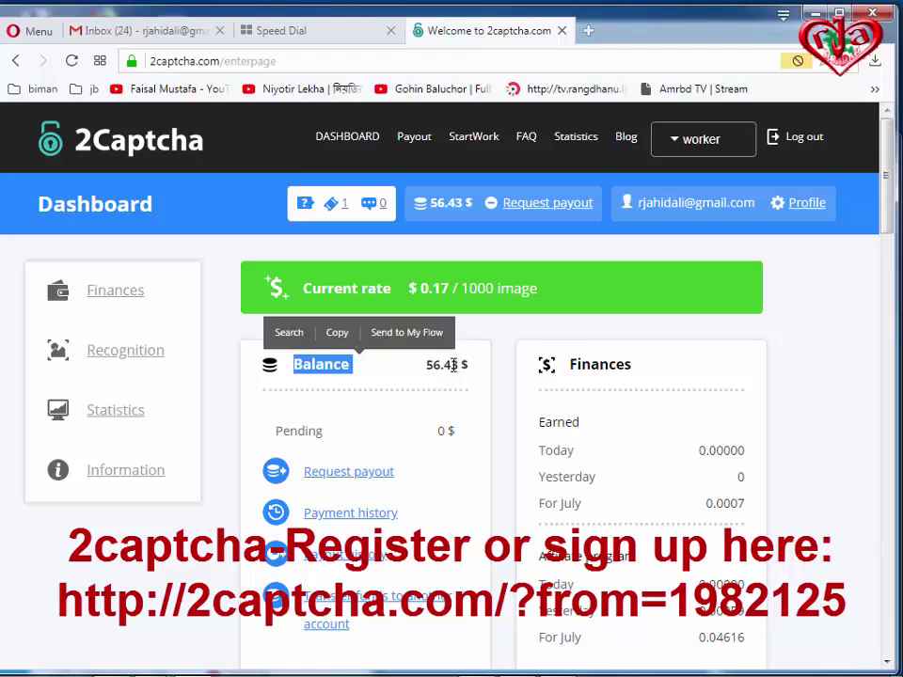
click(443, 367)
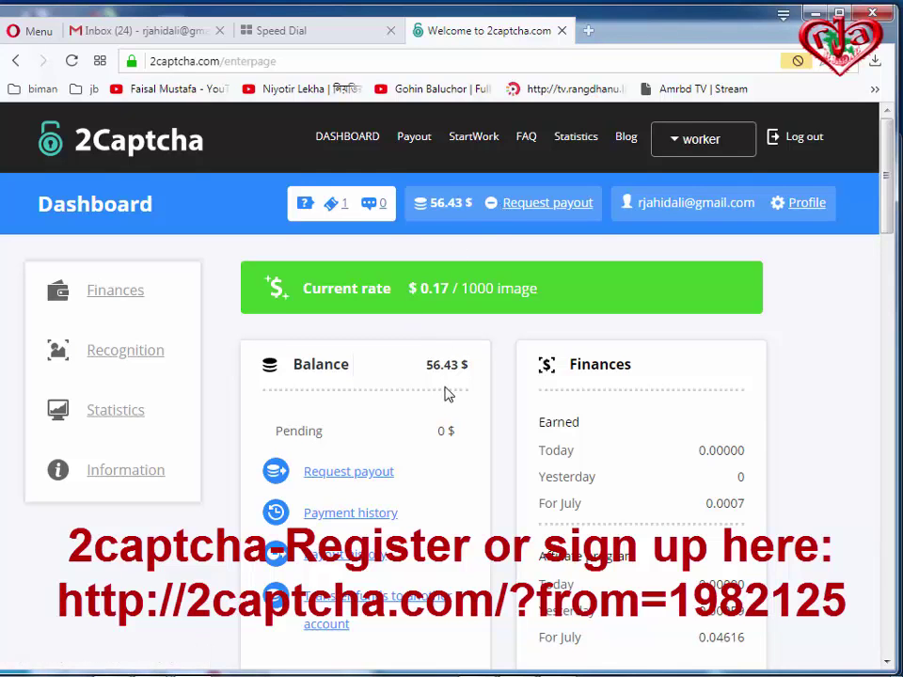
scroll(448, 395, down, 2)
scroll(448, 395, up, 3)
Move the 2CaptchaBot window down-left to check its Score, then return to the Opera dashboard
click(476, 664)
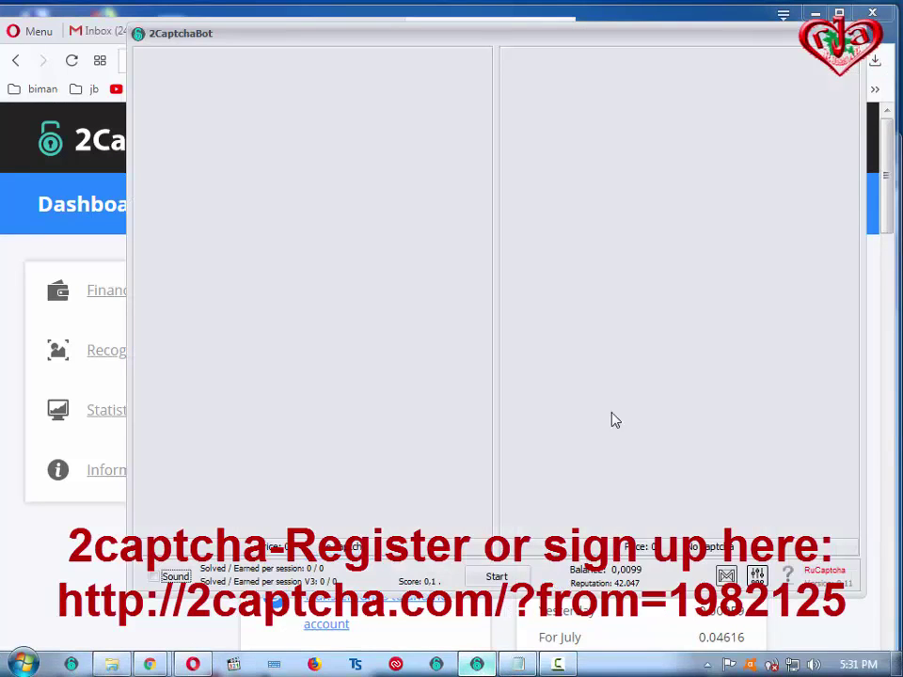
mouse_move(515, 46)
mouse_down()
mouse_move(454, 82)
mouse_move(473, 80)
mouse_up()
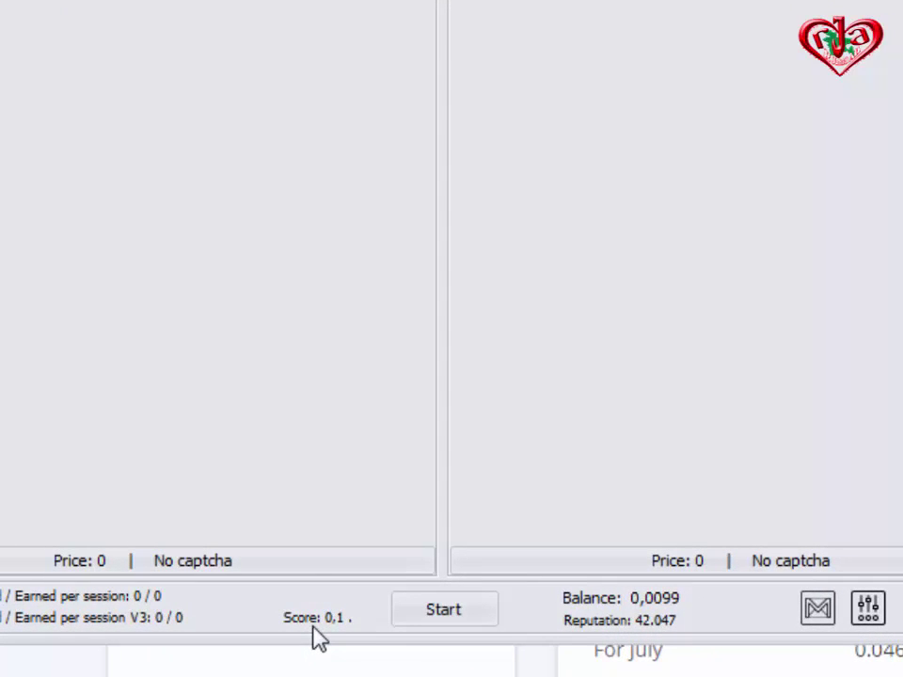
mouse_move(353, 632)
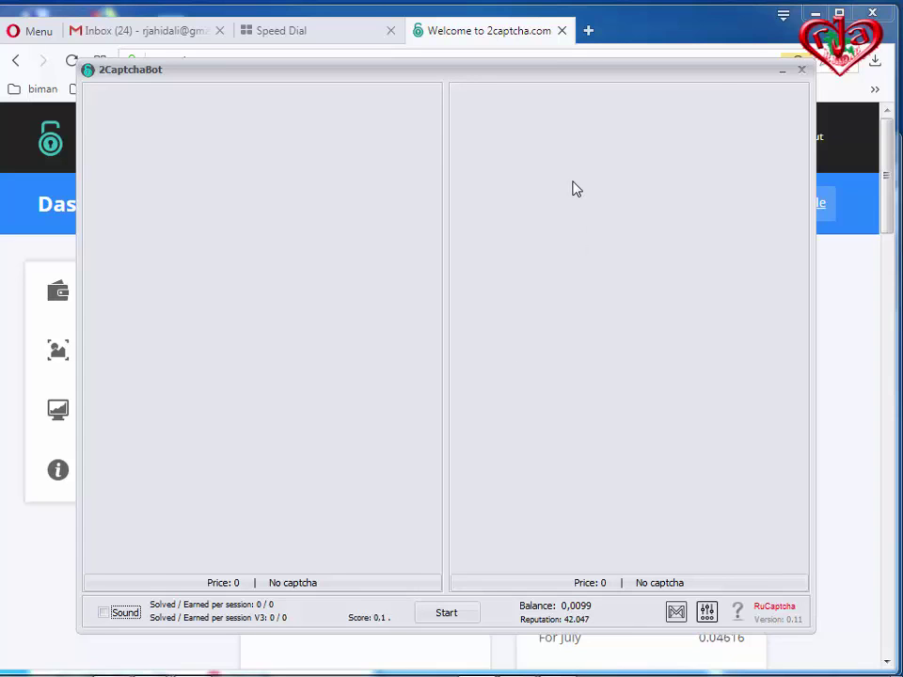
click(684, 19)
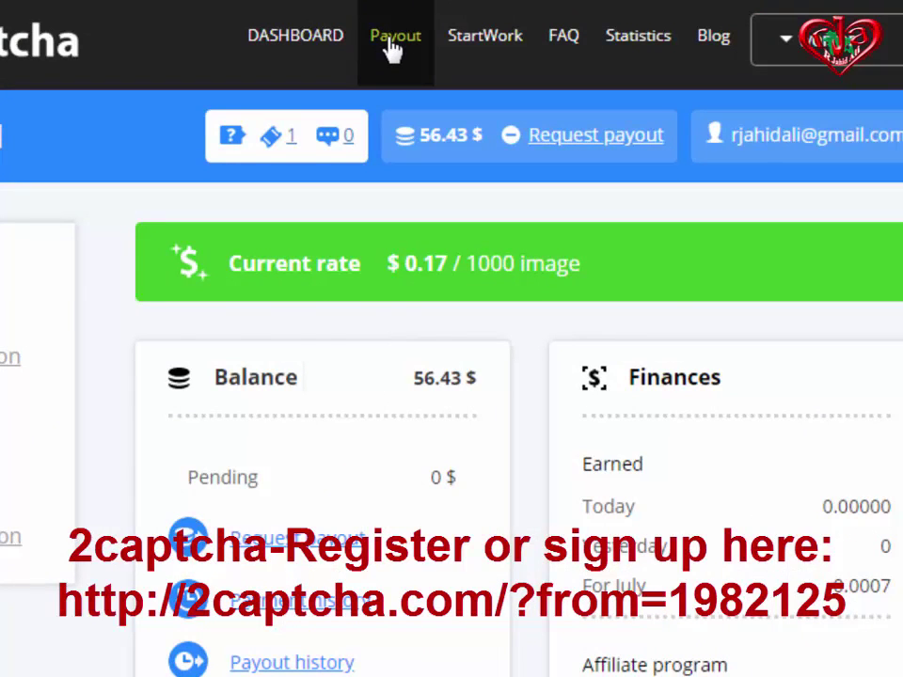
Open the Payout page and review the coinbase.com payment details and payout history
click(394, 45)
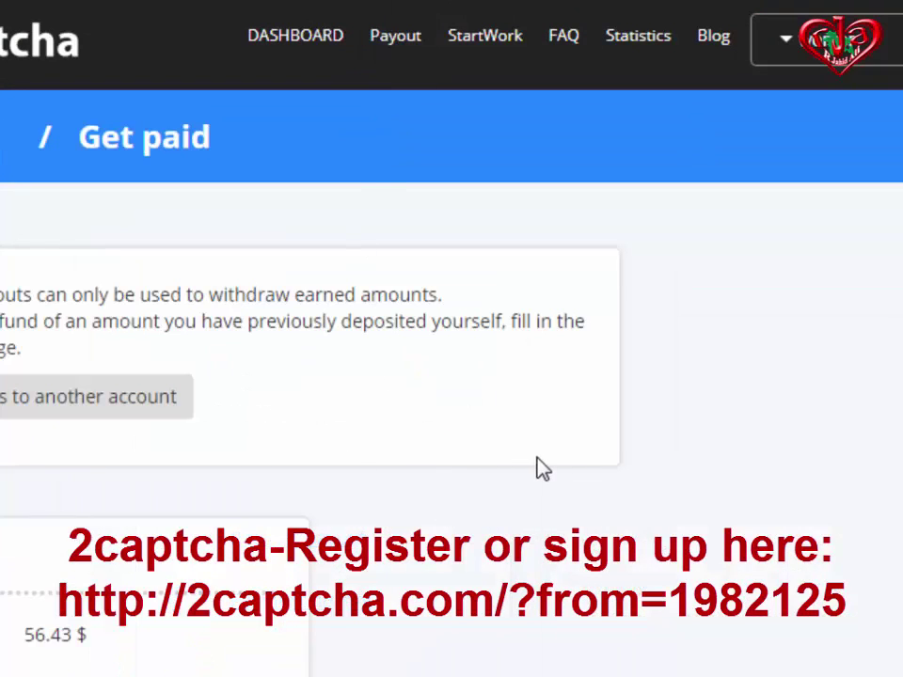
scroll(536, 467, down, 4)
scroll(538, 468, up, 1)
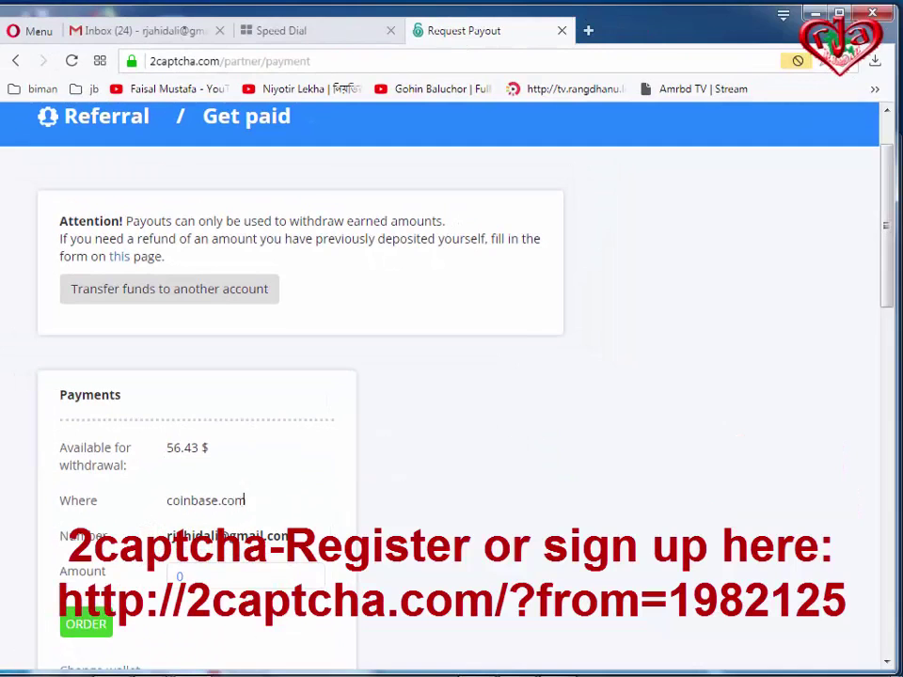
scroll(485, 461, down, 3)
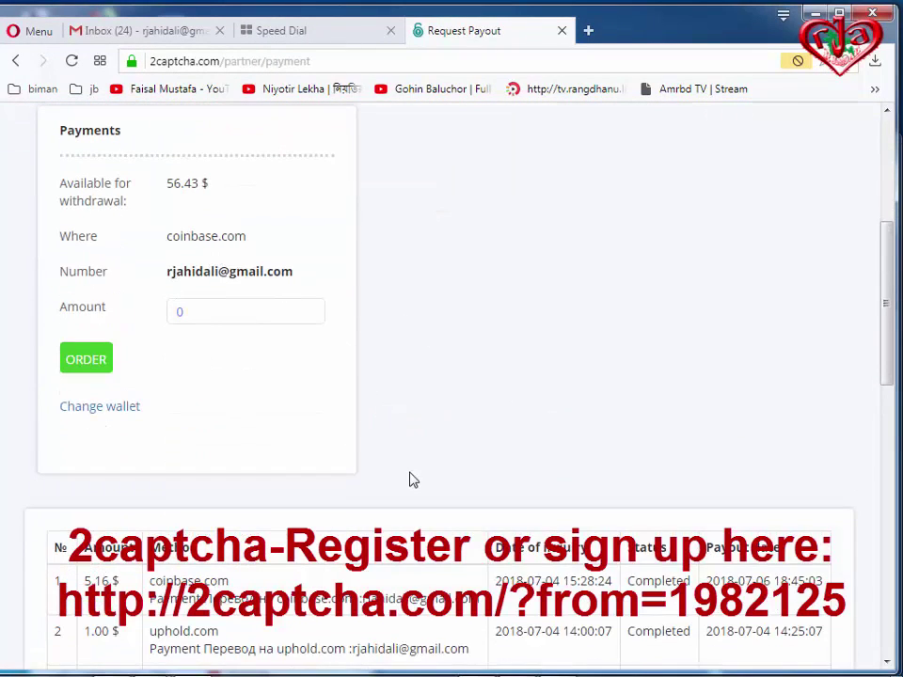
scroll(411, 480, up, 1)
scroll(411, 480, up, 1)
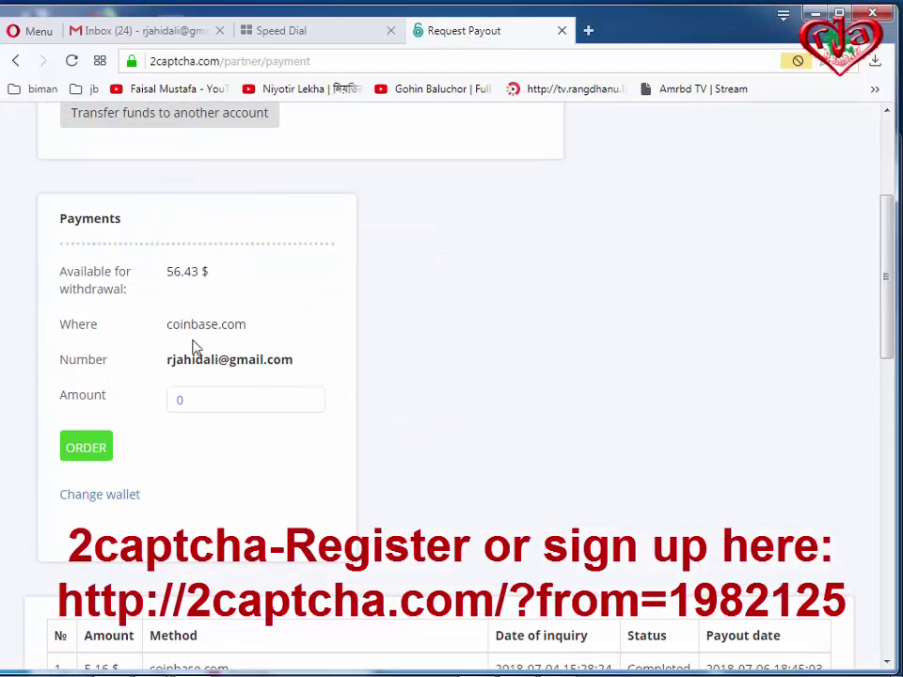
click(86, 494)
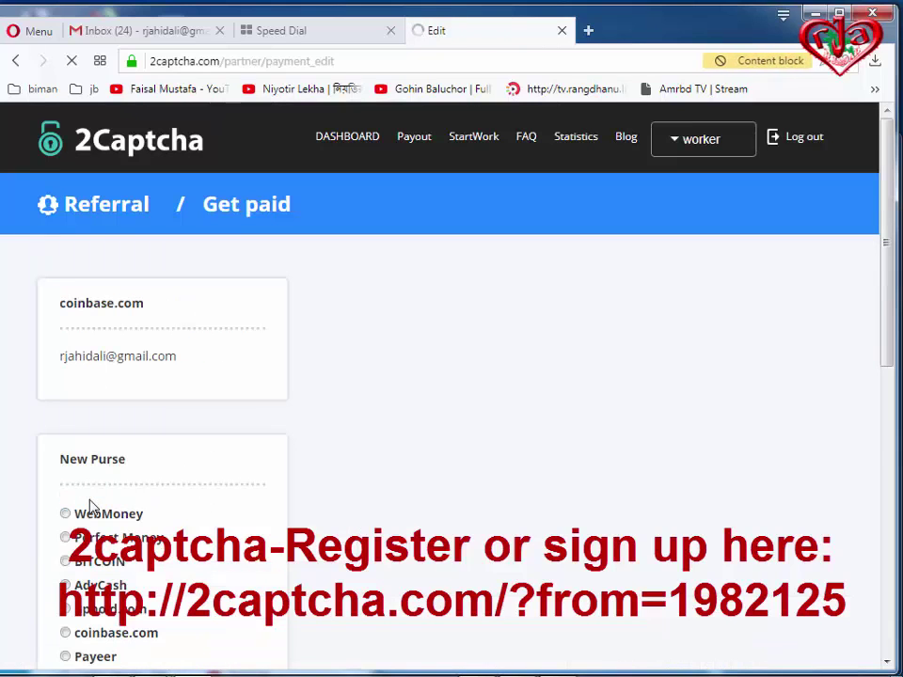
scroll(380, 496, down, 2)
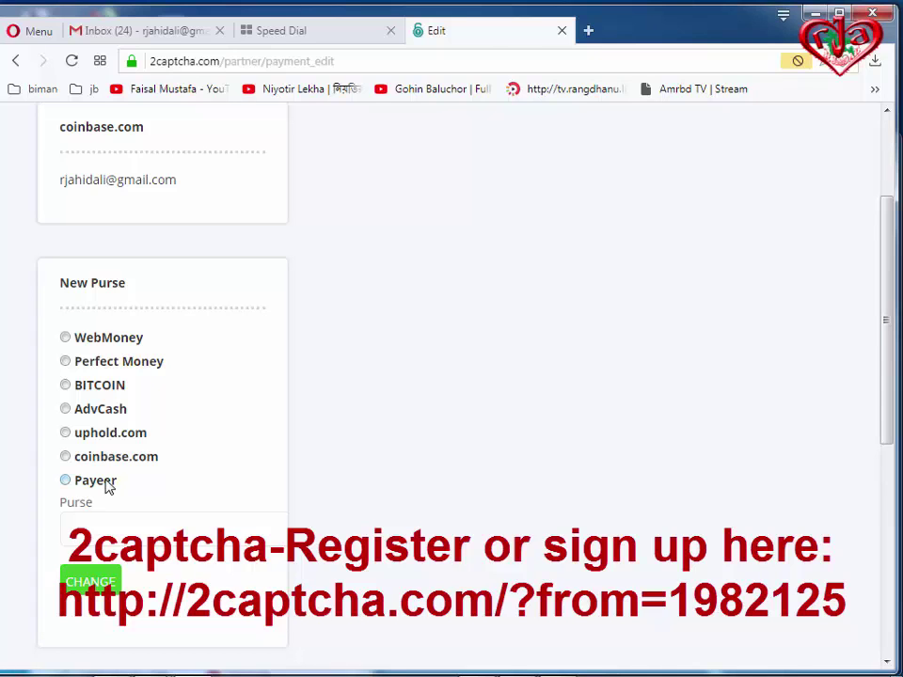
scroll(461, 379, up, 2)
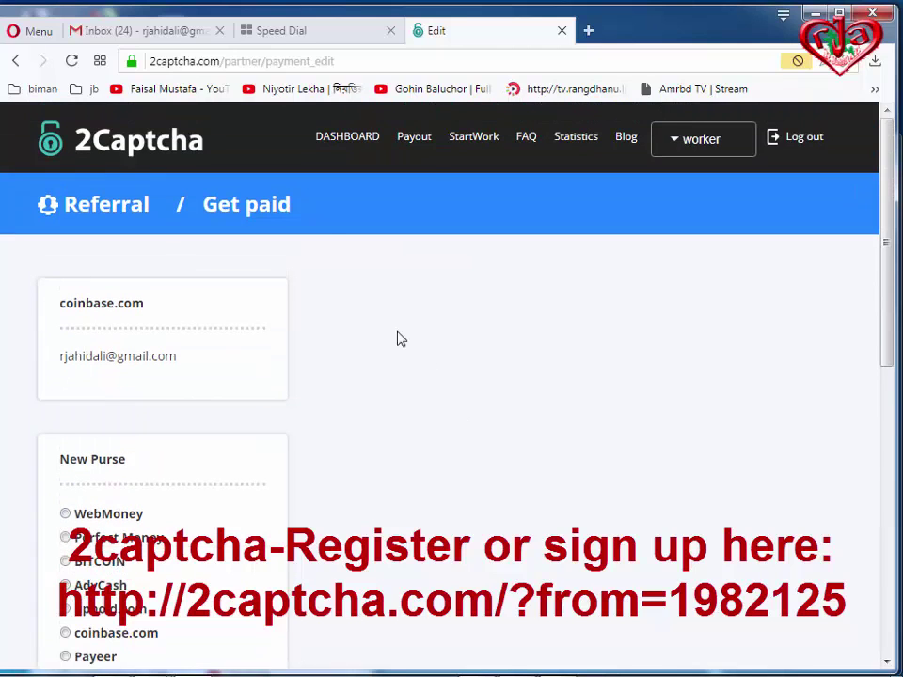
click(418, 141)
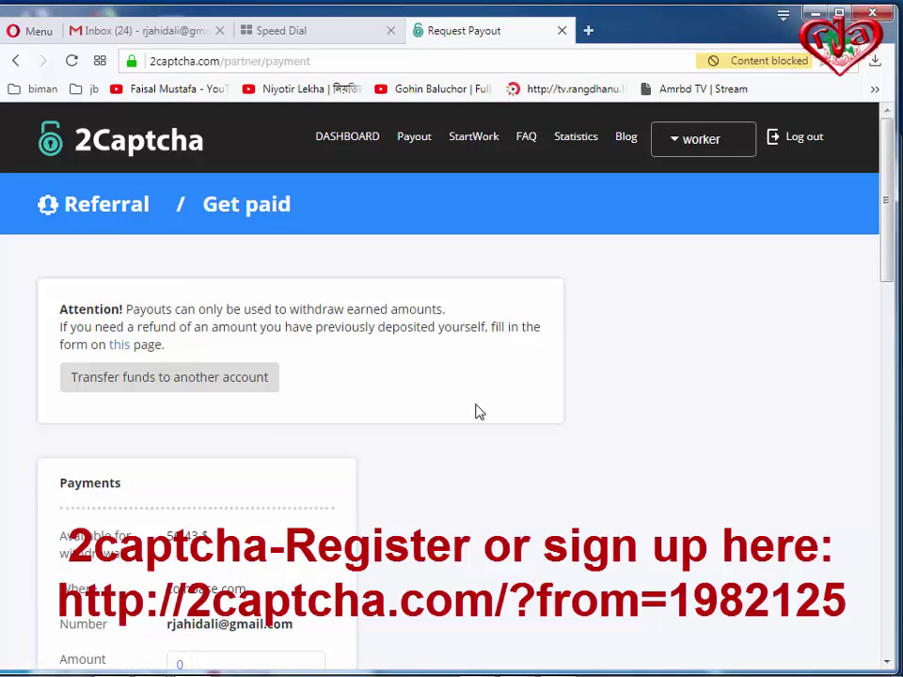
Copy 56.4 from the 56.43 $ available-for-withdrawal amount
scroll(484, 404, down, 3)
scroll(559, 389, up, 2)
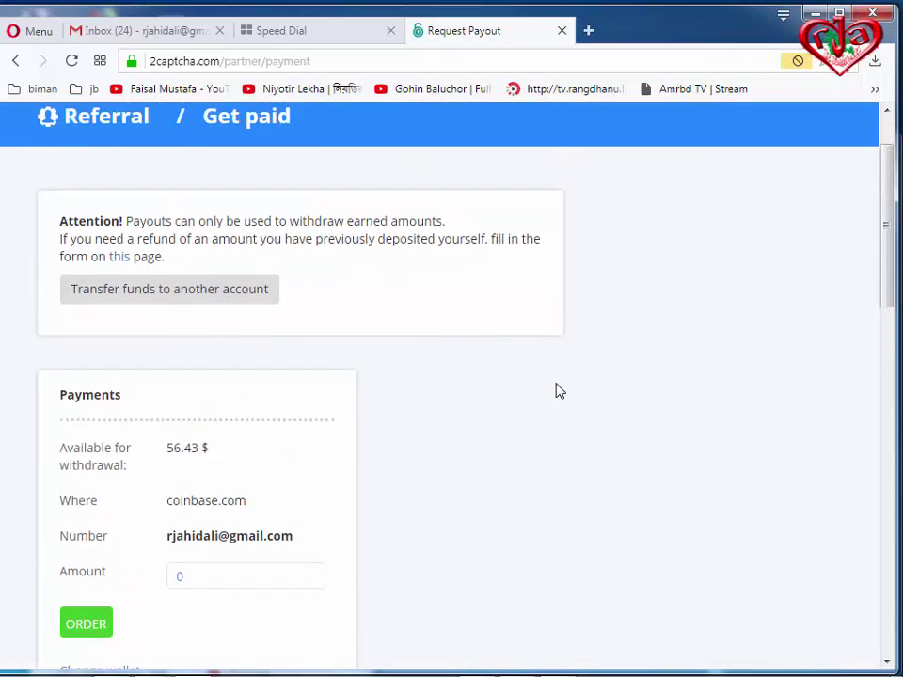
scroll(468, 379, up, 1)
scroll(470, 381, down, 2)
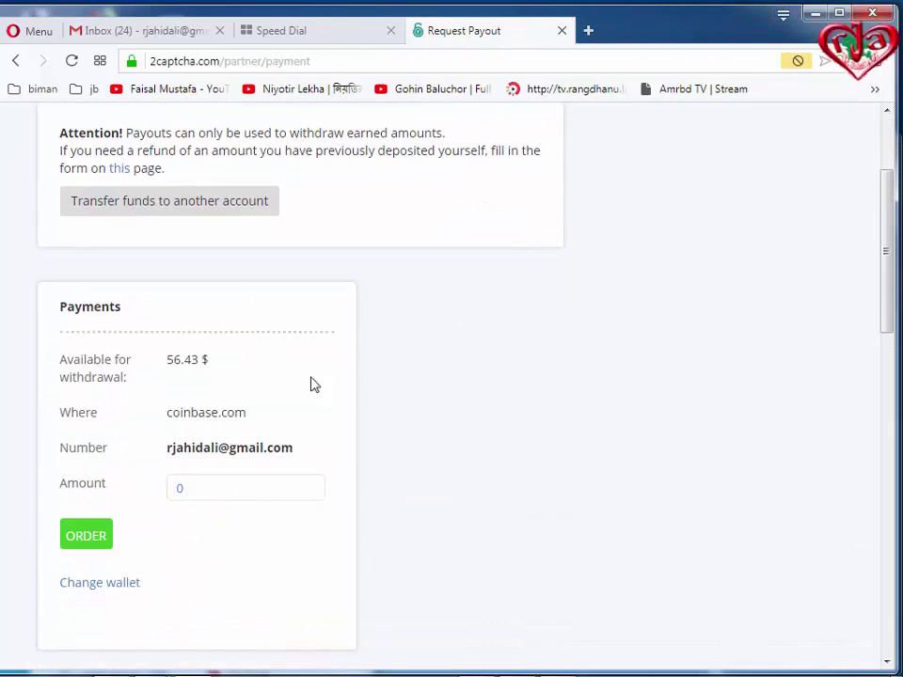
drag(170, 362, 177, 364)
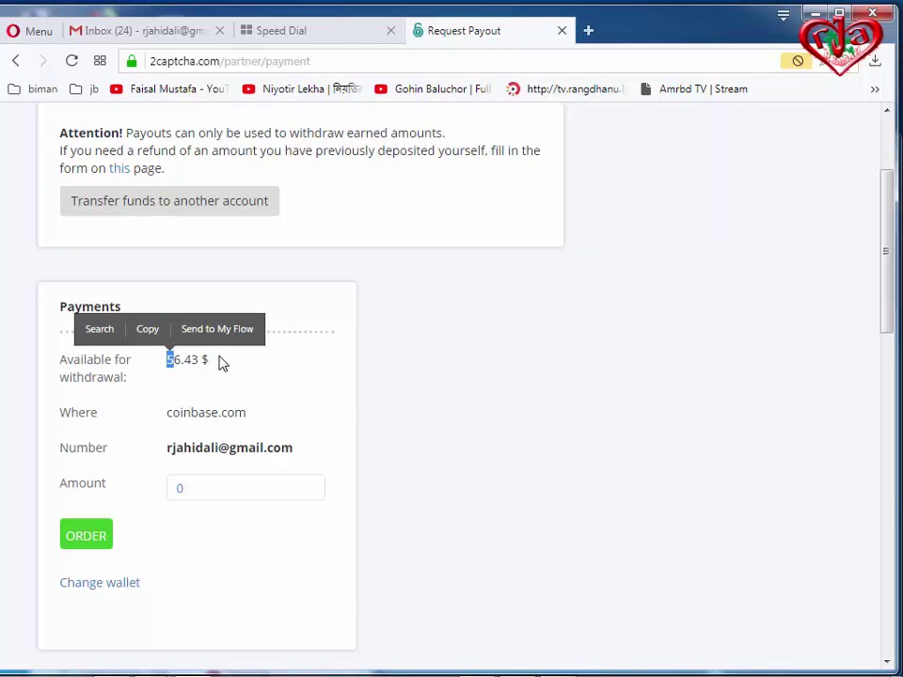
click(168, 359)
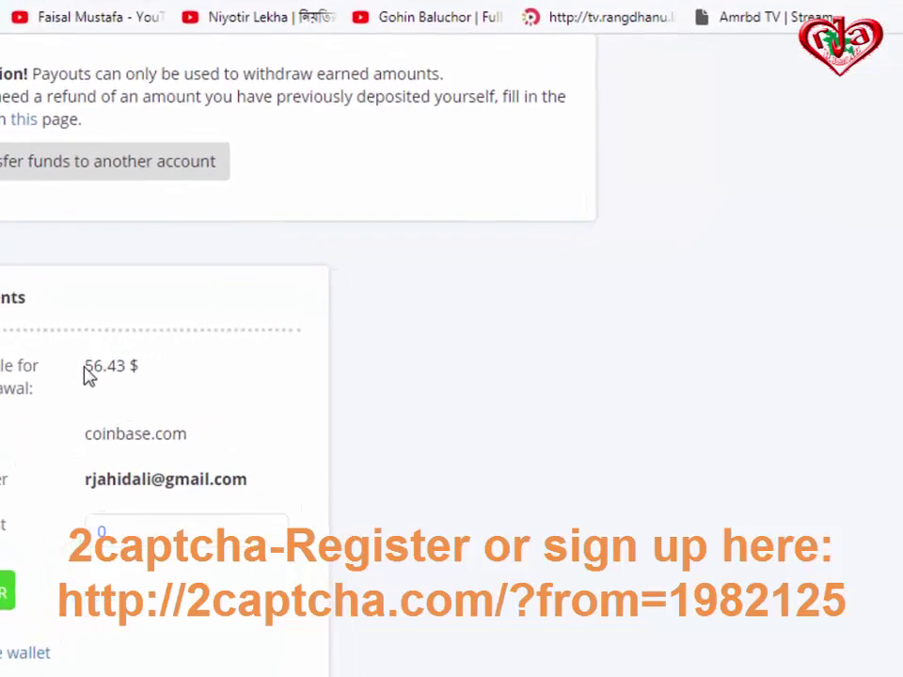
drag(155, 362, 188, 361)
click(82, 369)
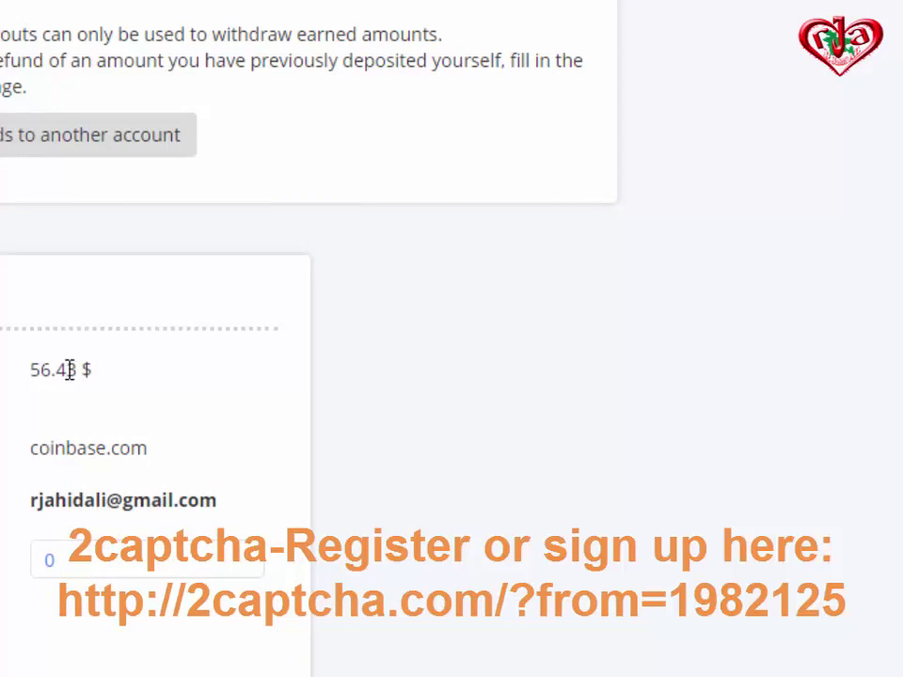
drag(66, 370, 34, 375)
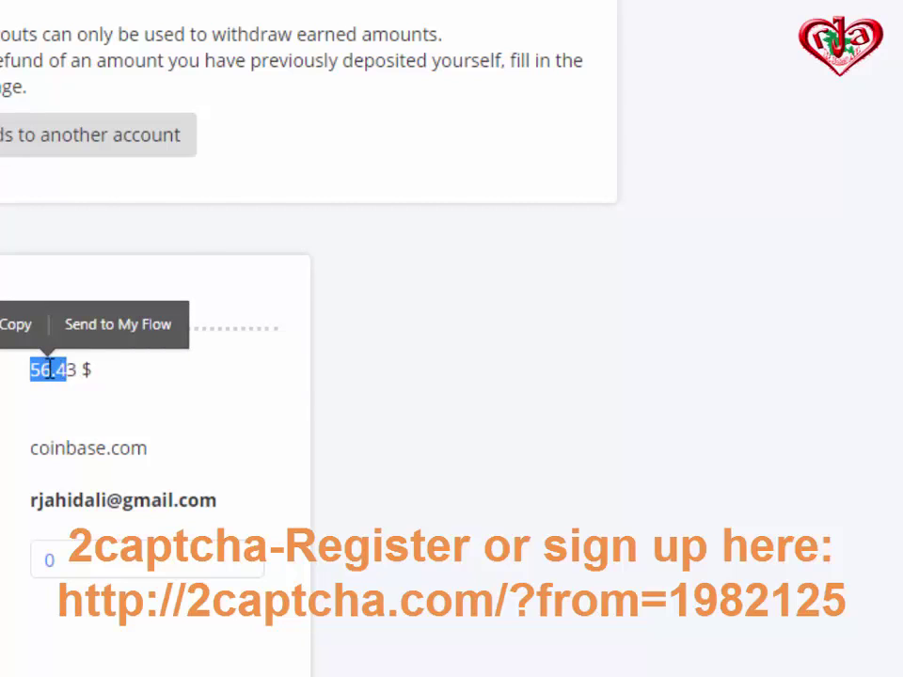
right_click(49, 370)
click(118, 462)
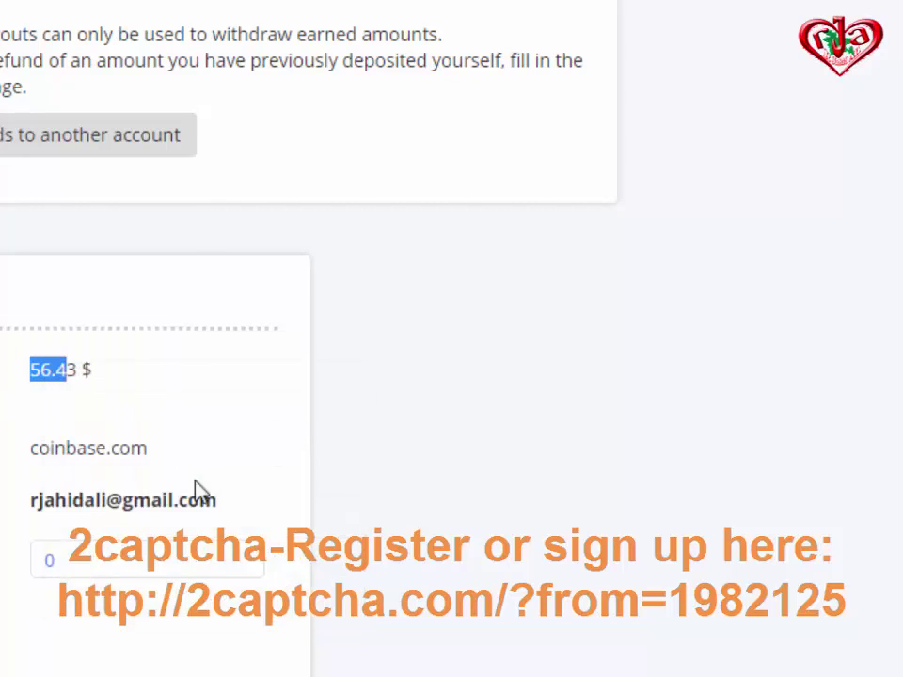
Paste it into the Amount field, remove the leading 0, and complete it to 56.42
click(84, 562)
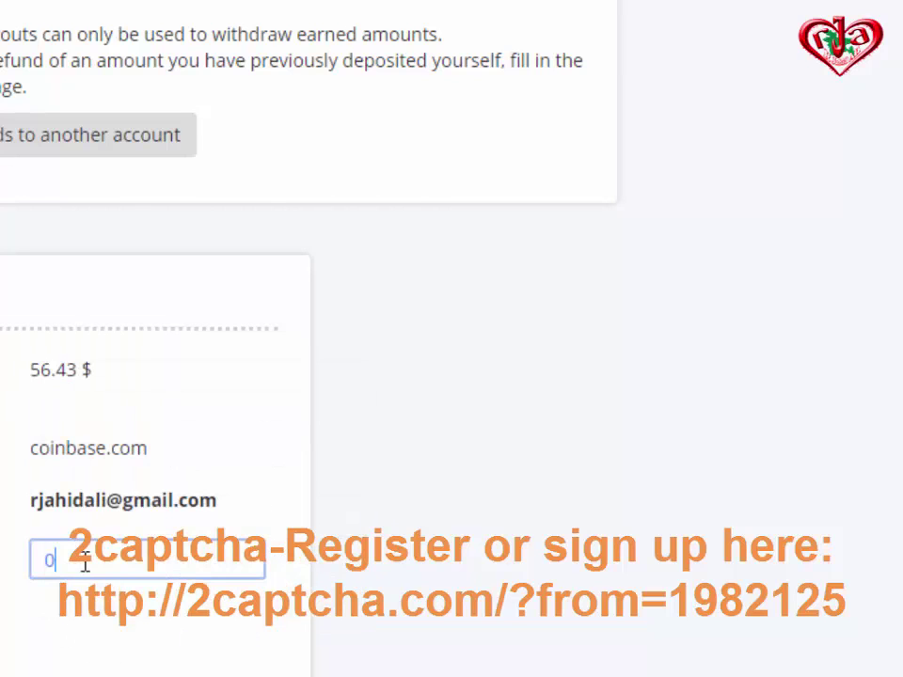
right_click(85, 561)
click(137, 265)
drag(56, 562, 44, 561)
key(BackSpace)
click(111, 567)
scroll(456, 401, up, 2)
scroll(453, 402, up, 1)
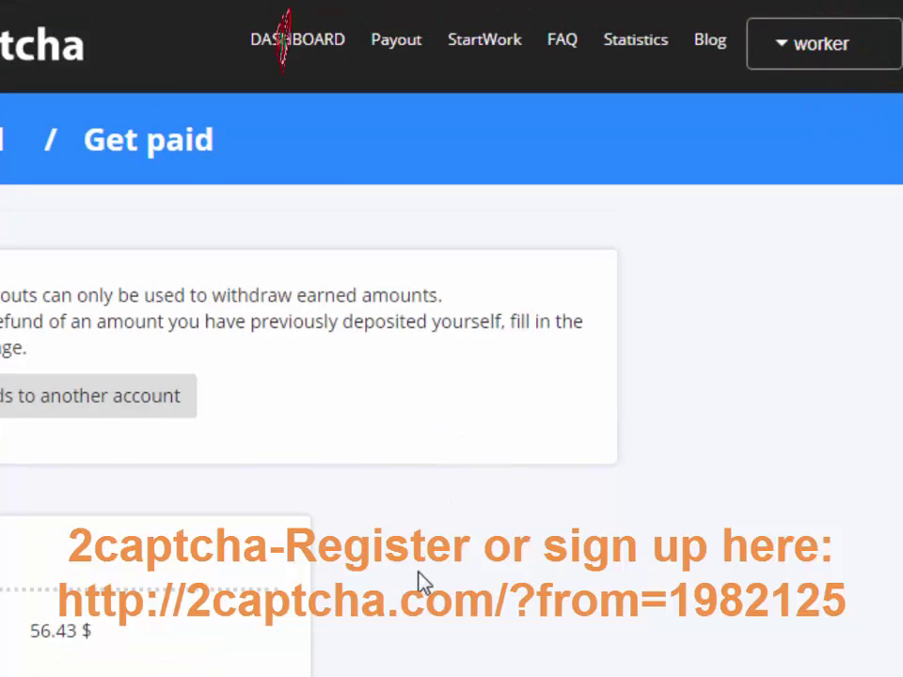
scroll(437, 569, down, 2)
scroll(437, 569, down, 1)
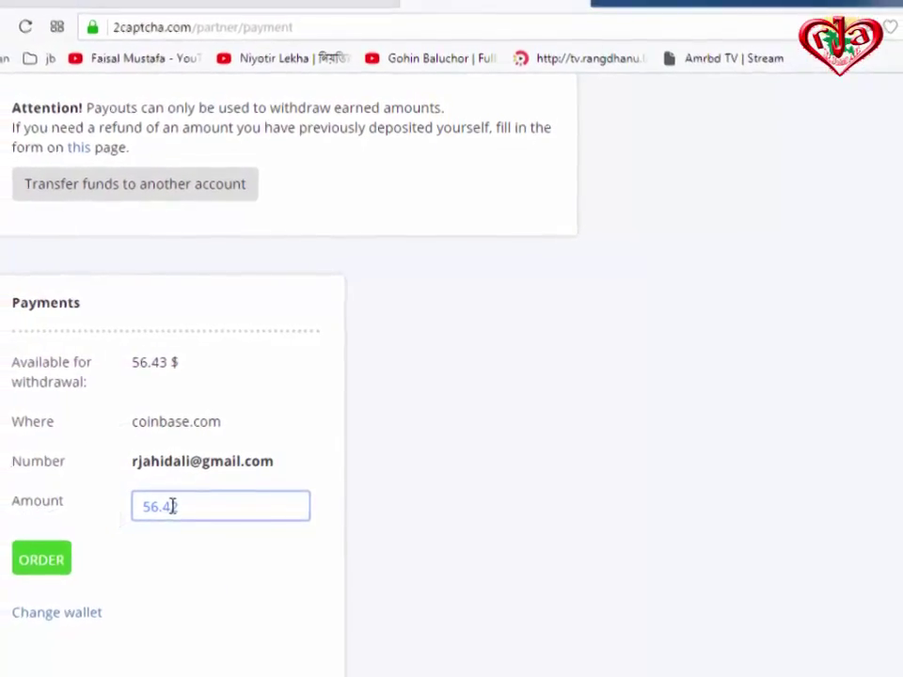
text(2)
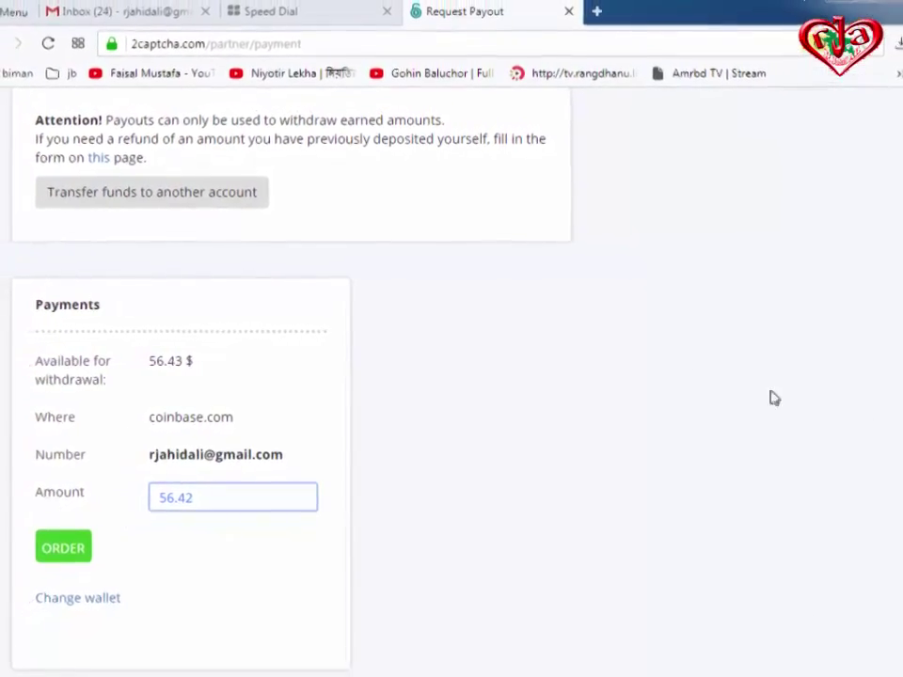
Check the coinbase.com payout account listed under Number
scroll(570, 515, down, 2)
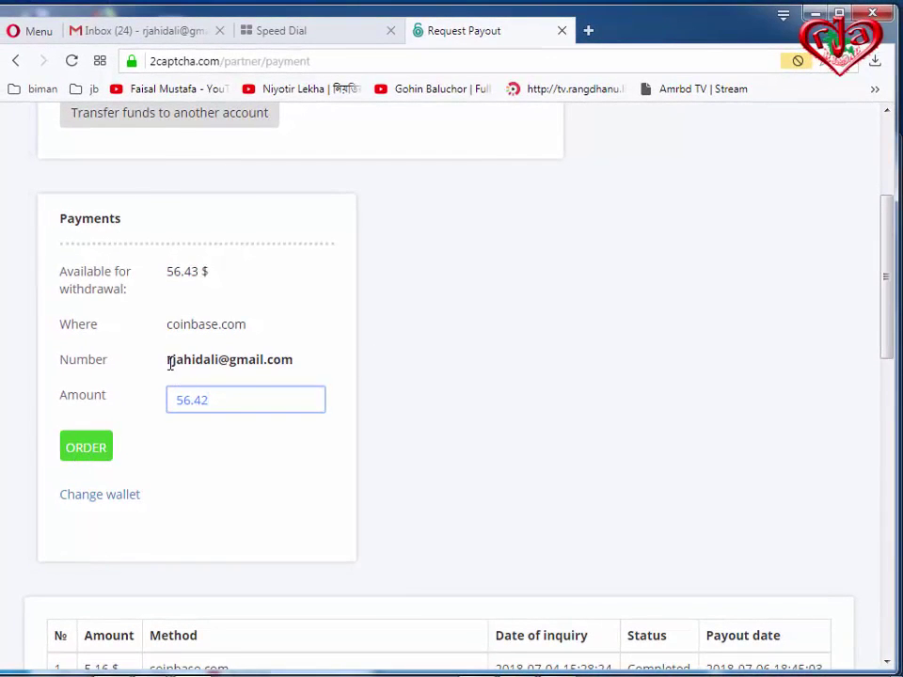
drag(169, 365, 323, 375)
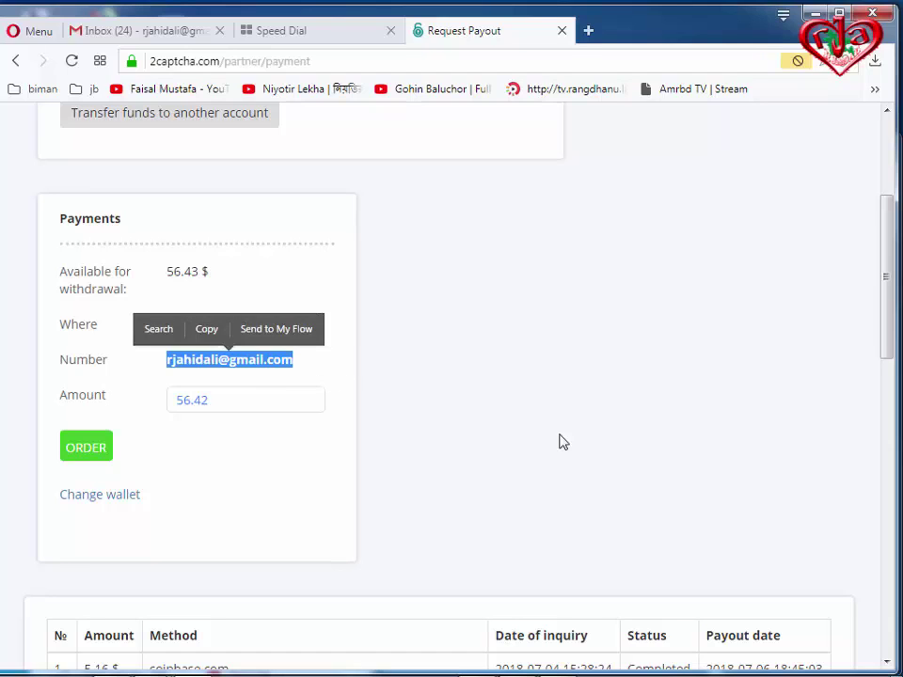
click(612, 440)
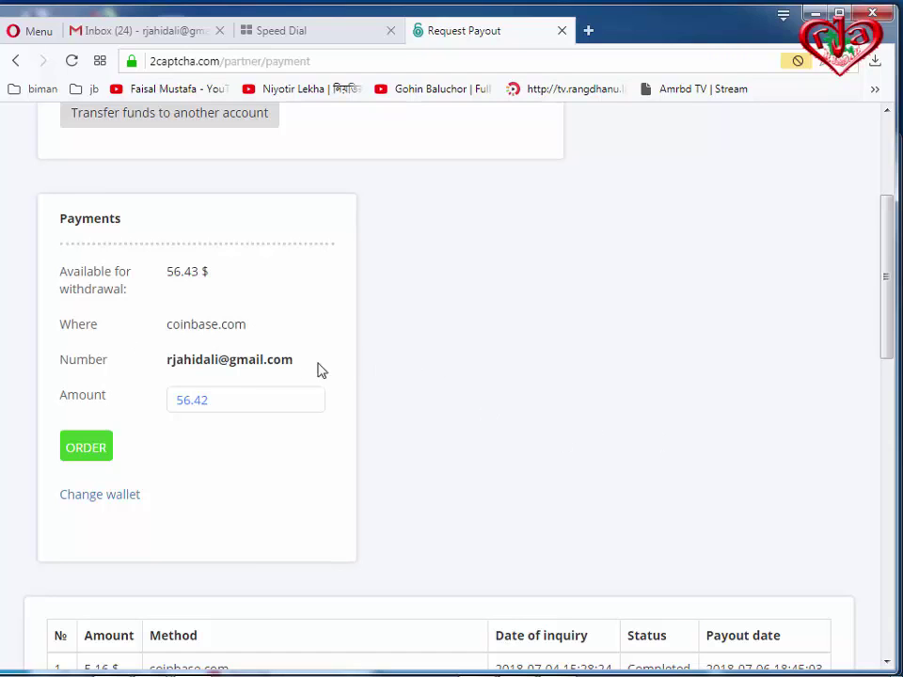
drag(162, 369, 268, 376)
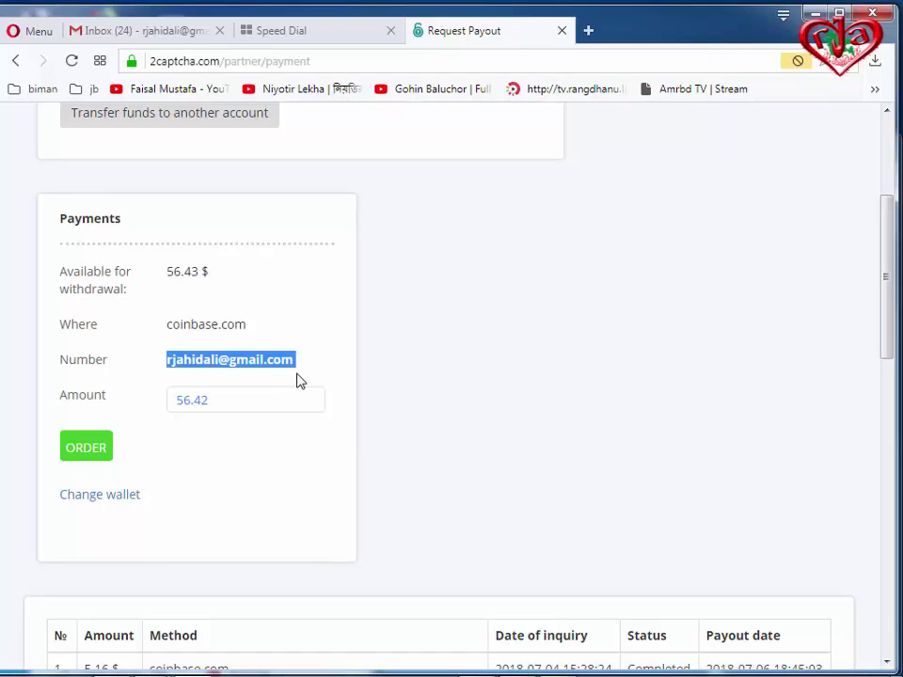
scroll(488, 430, up, 1)
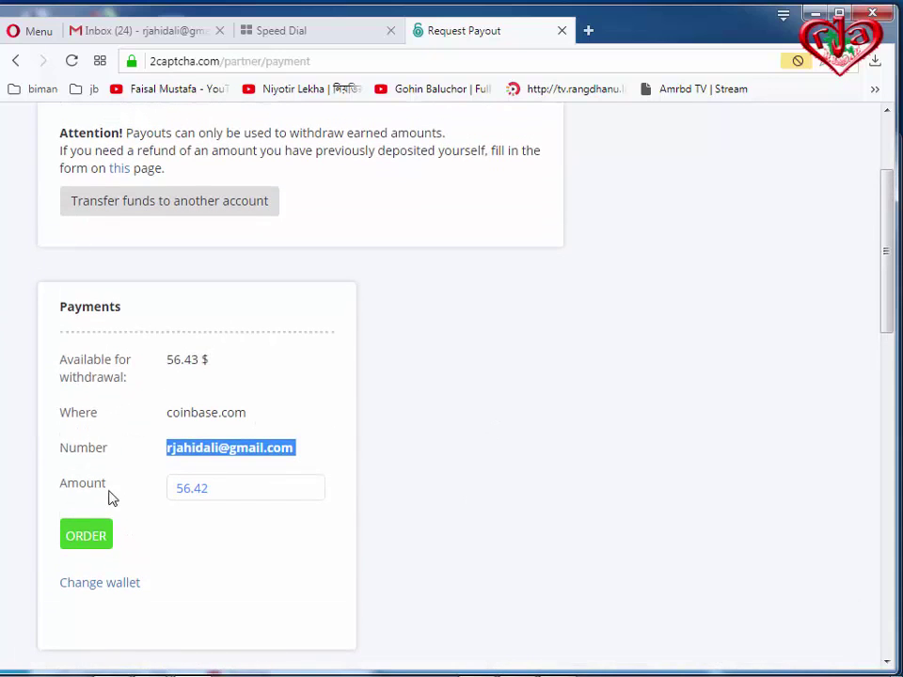
scroll(567, 508, up, 1)
scroll(568, 507, up, 1)
scroll(567, 508, down, 1)
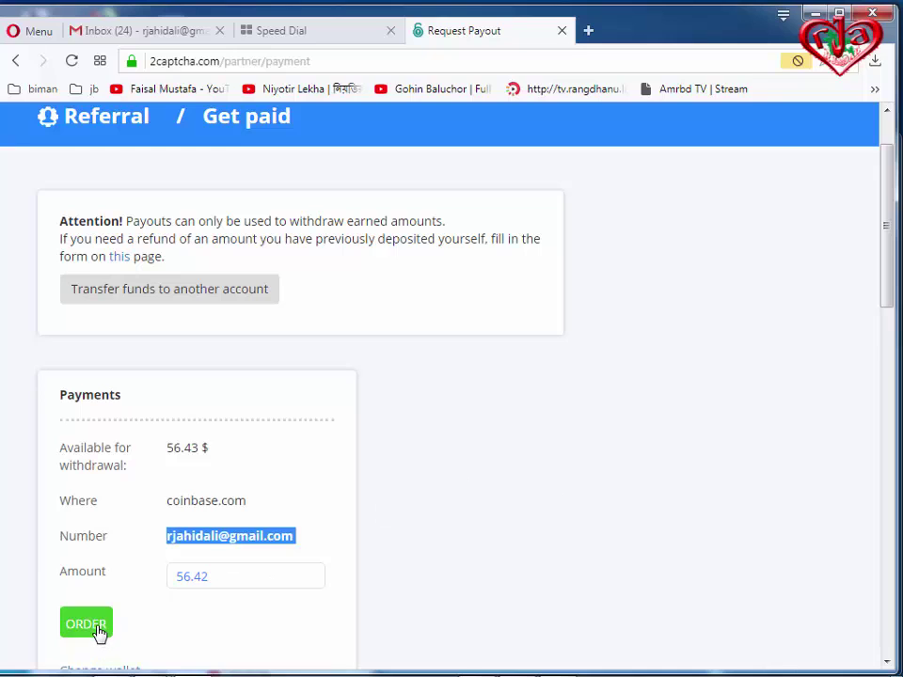
scroll(97, 630, down, 1)
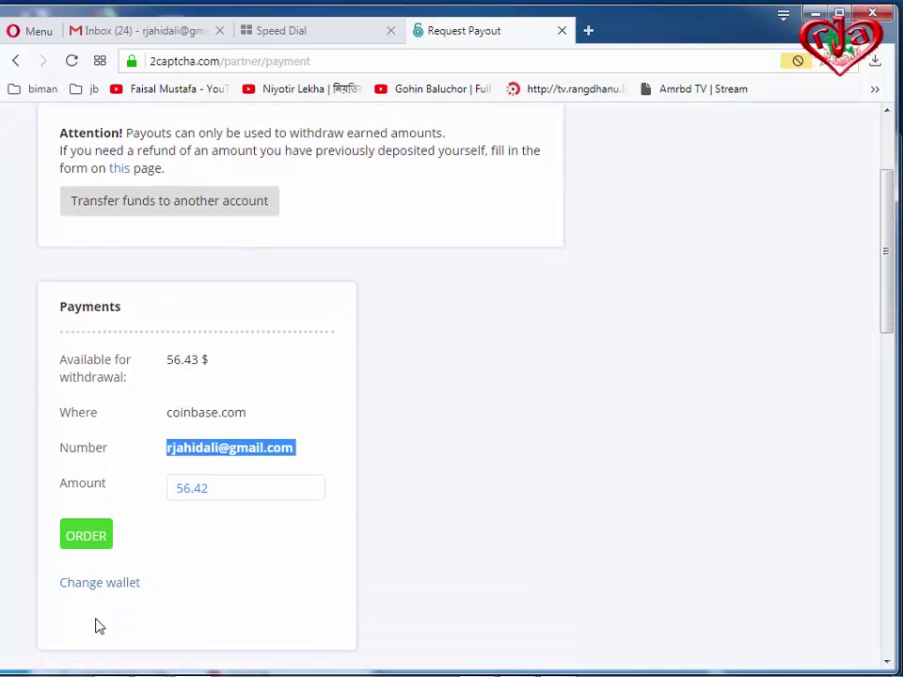
Submit the 56.42 $ payout order and find it as Pending in the payout history
click(85, 536)
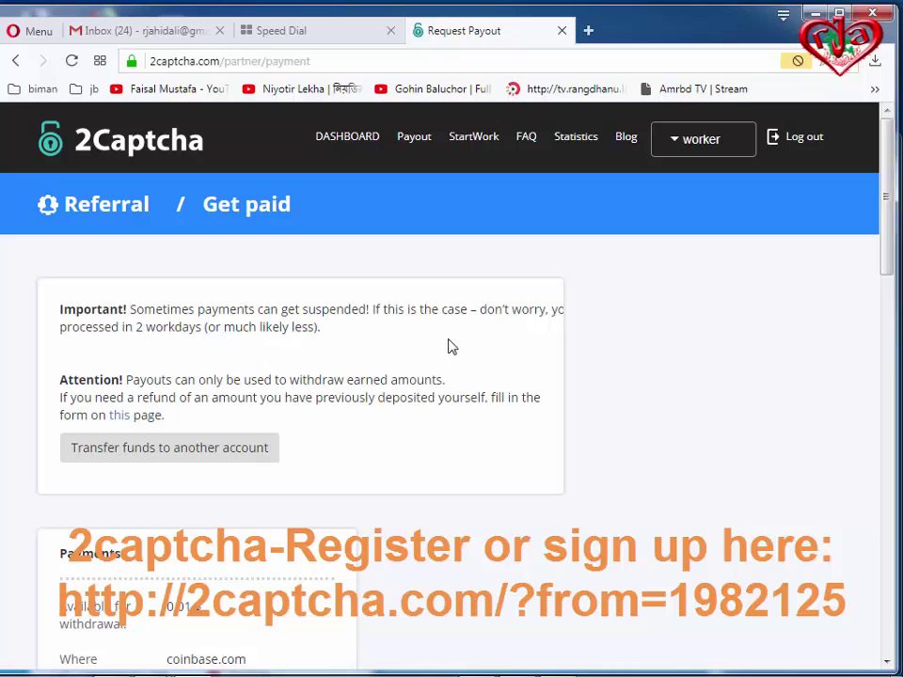
scroll(489, 432, down, 5)
scroll(497, 451, up, 3)
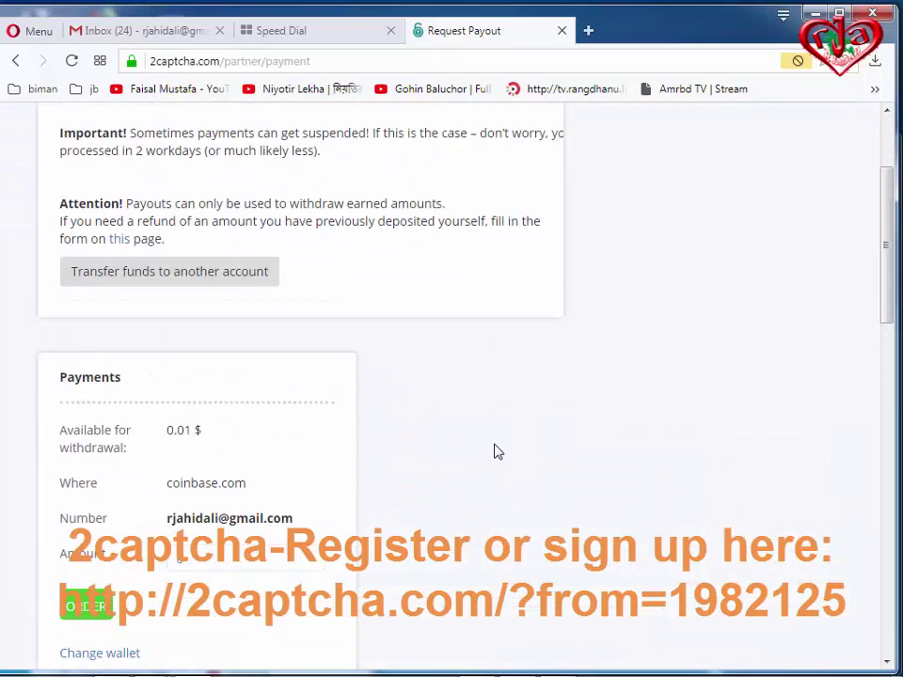
scroll(498, 452, down, 4)
scroll(498, 450, down, 3)
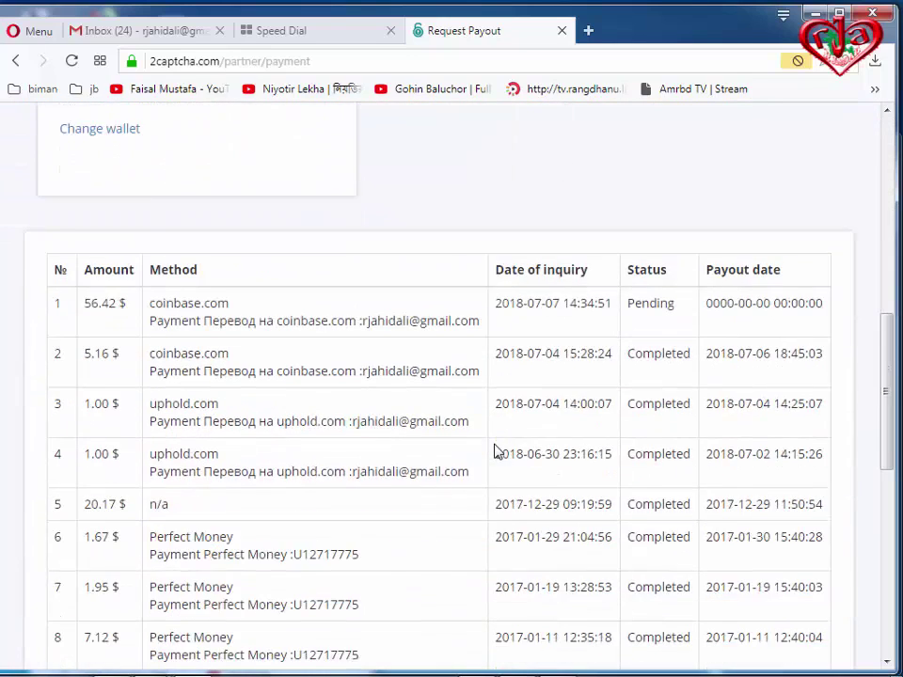
scroll(420, 540, down, 2)
scroll(418, 540, down, 1)
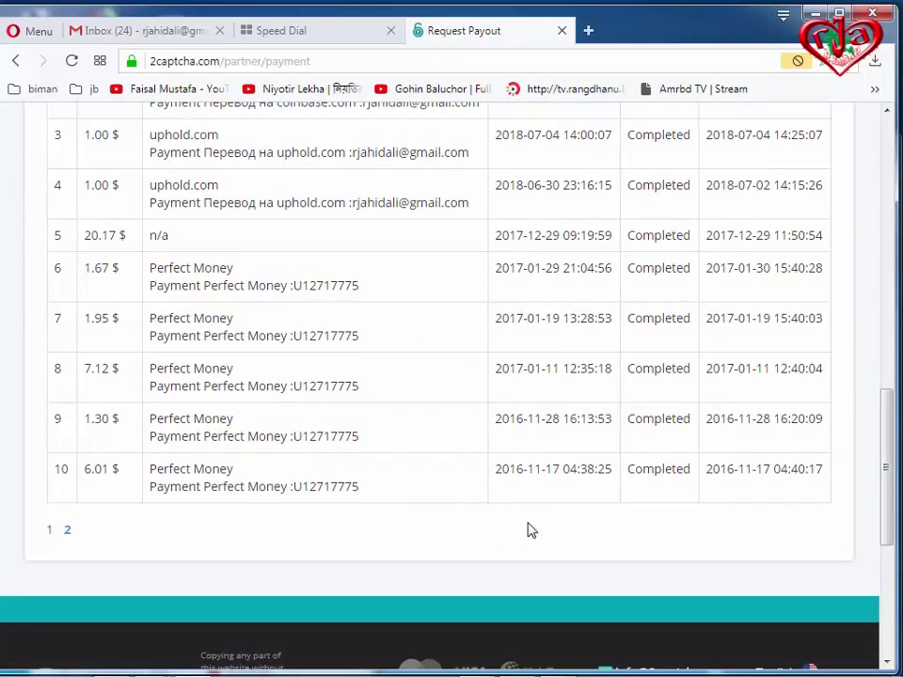
scroll(383, 548, up, 4)
scroll(372, 550, down, 3)
scroll(365, 552, down, 5)
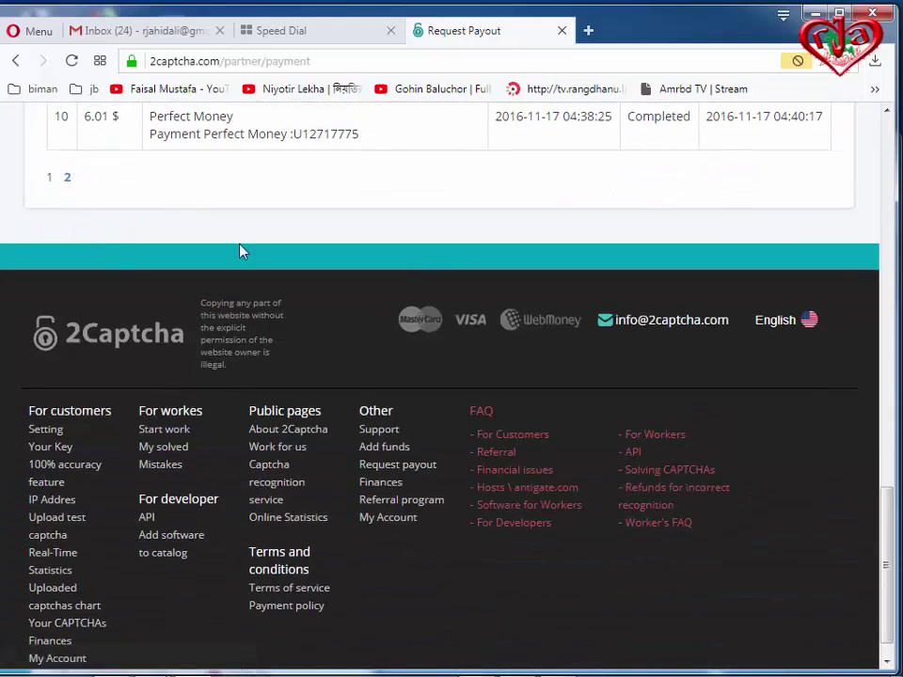
scroll(240, 250, up, 2)
scroll(317, 318, up, 4)
scroll(317, 317, up, 4)
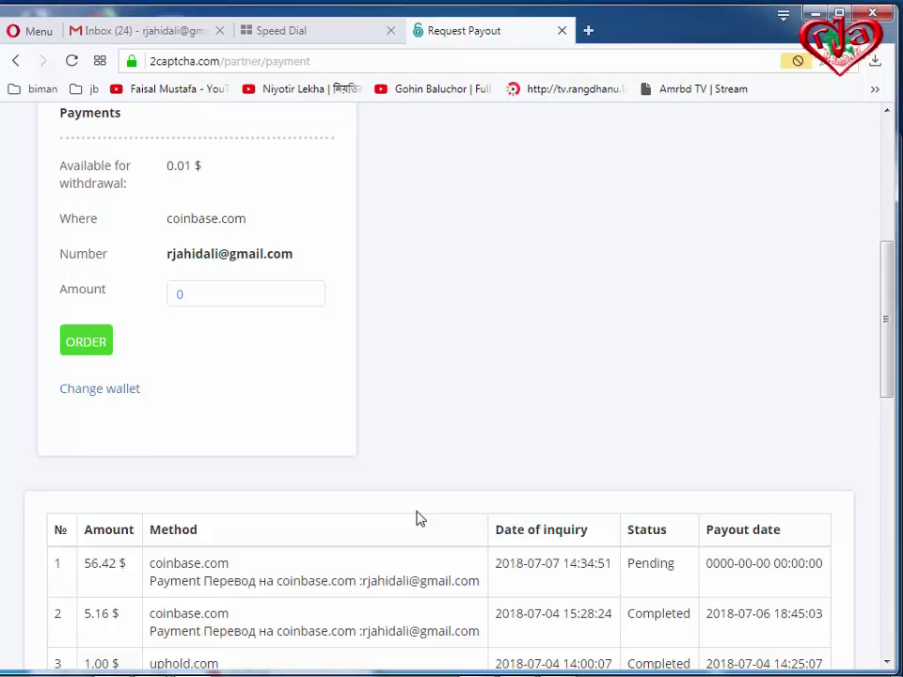
scroll(526, 361, up, 1)
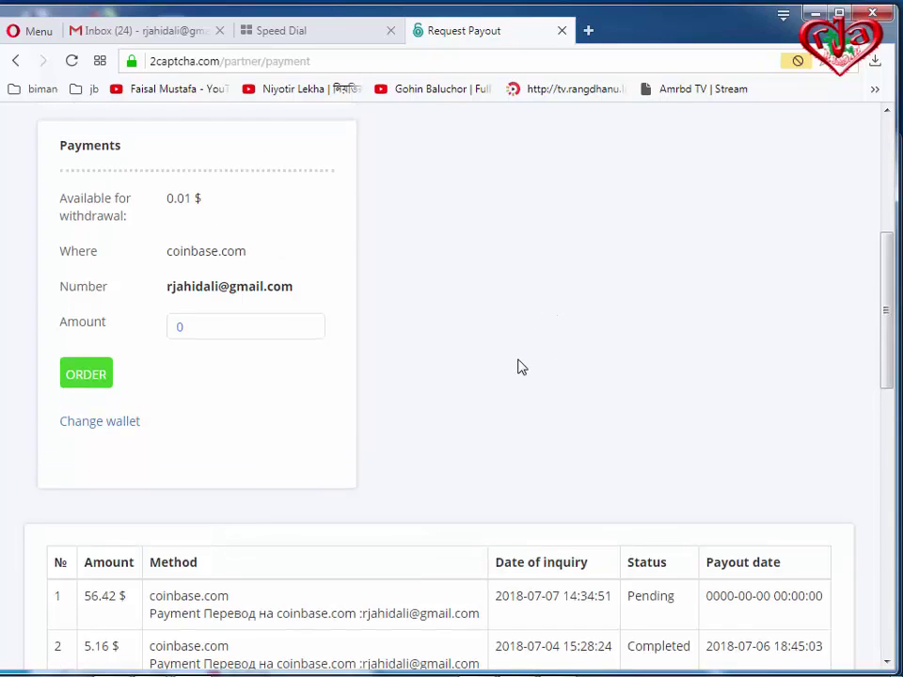
scroll(523, 365, up, 2)
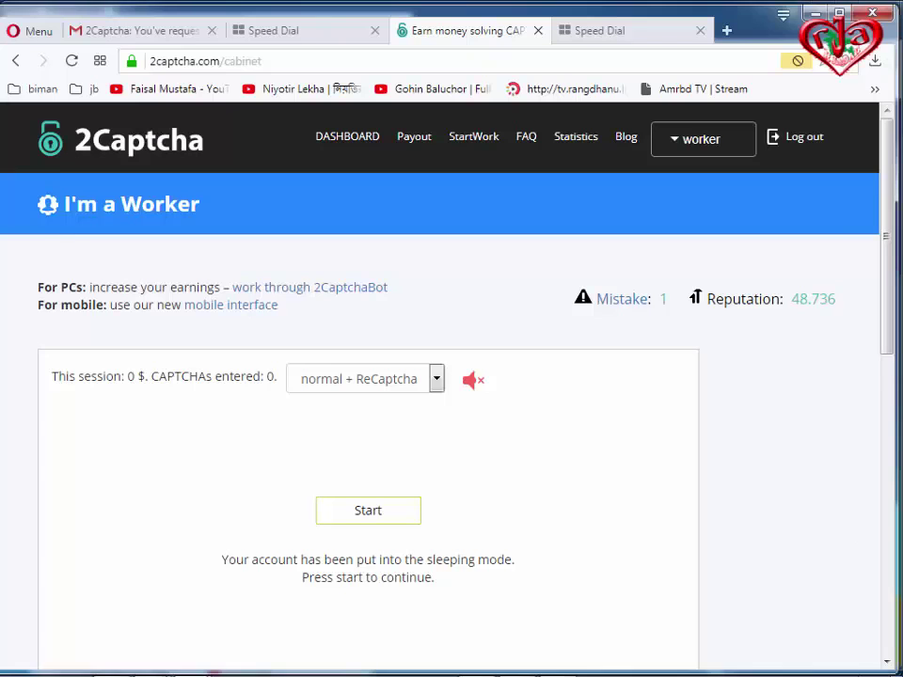
Check today's date, Saturday, July 07, 2018, on the taskbar calendar
mouse_move(849, 670)
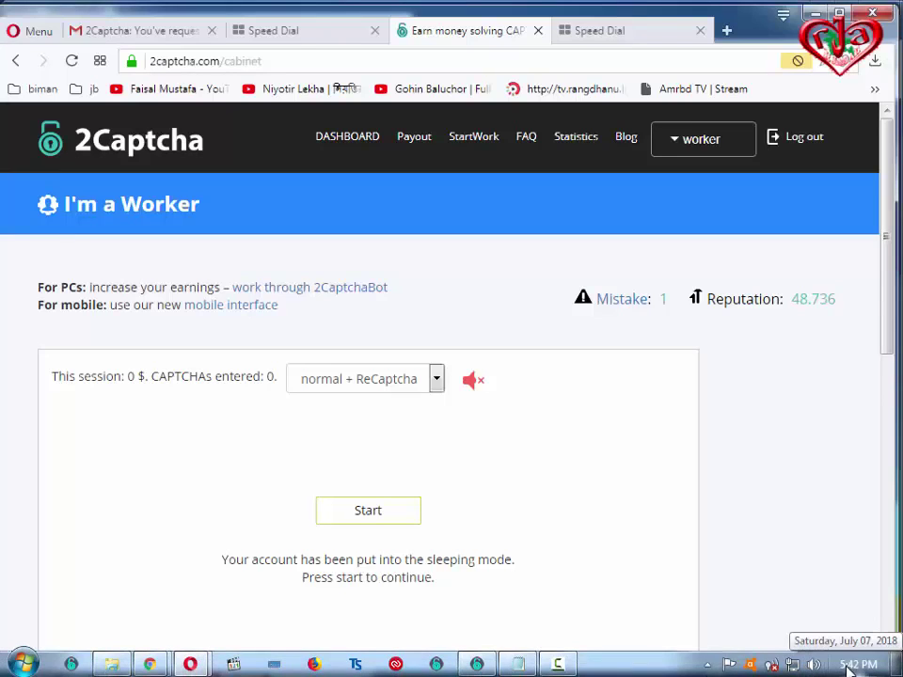
click(859, 668)
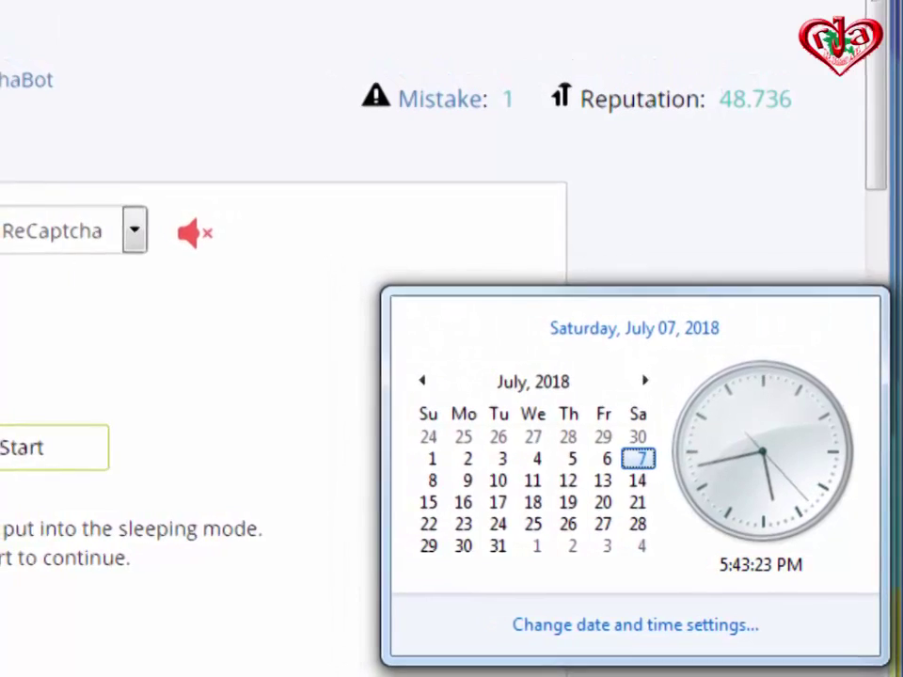
key(Escape)
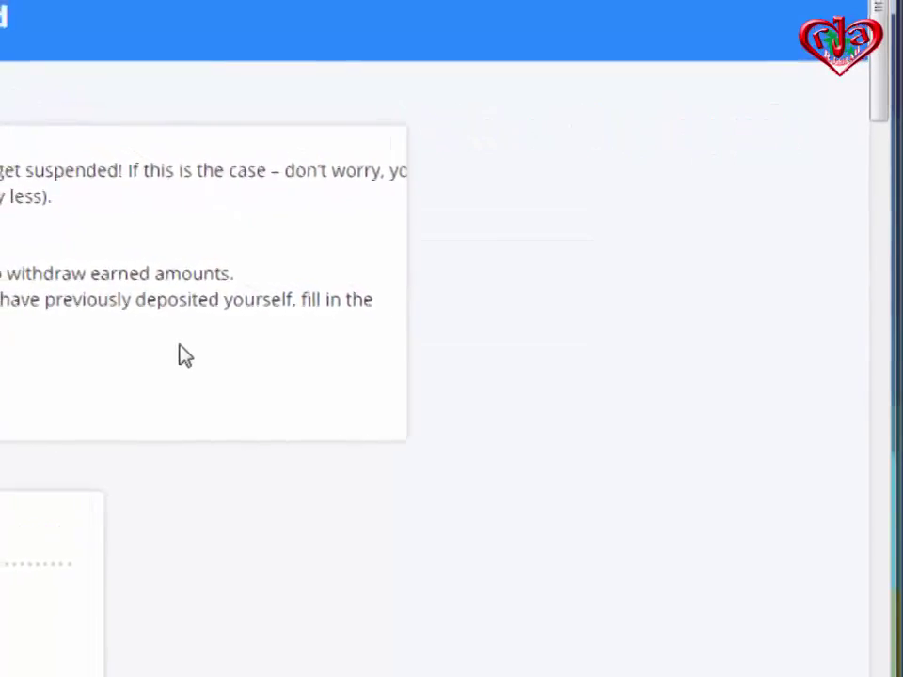
Highlight the Pending status of the newest 56.42 $ coinbase.com payout in the history
scroll(193, 358, down, 5)
scroll(193, 360, down, 3)
scroll(203, 339, down, 3)
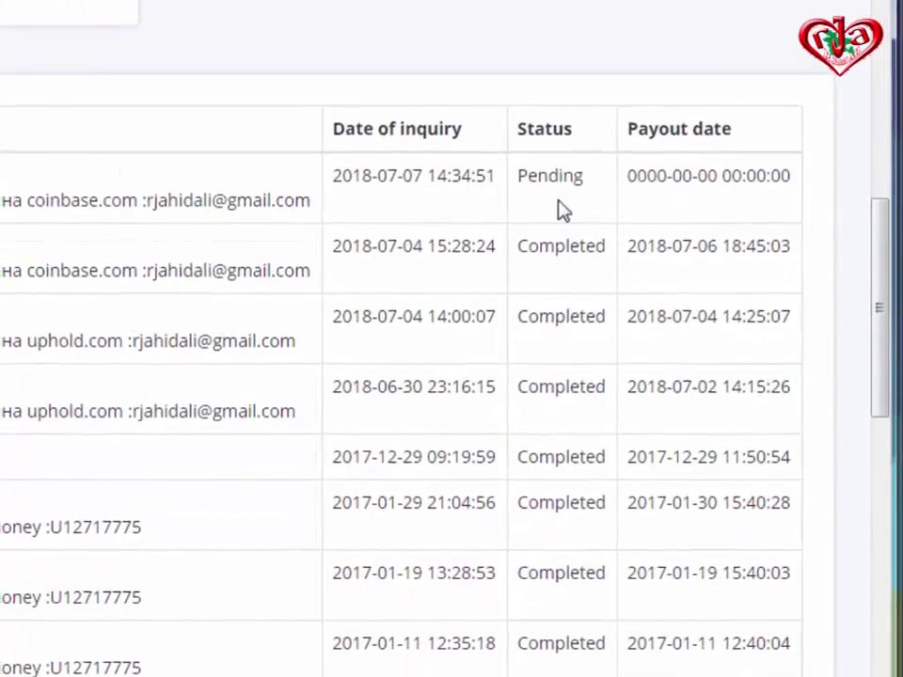
drag(555, 184, 602, 188)
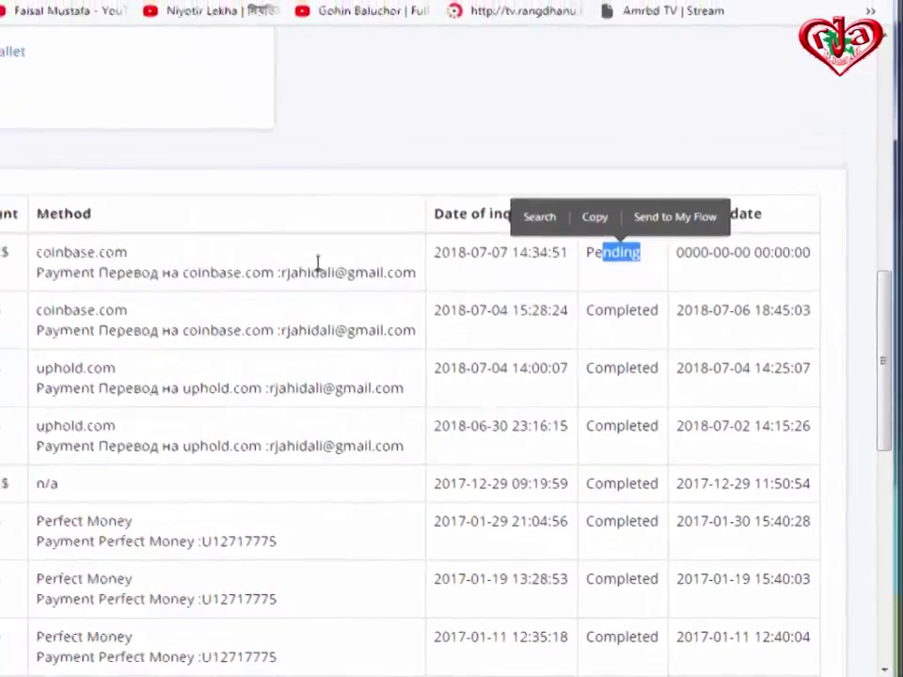
scroll(358, 281, up, 1)
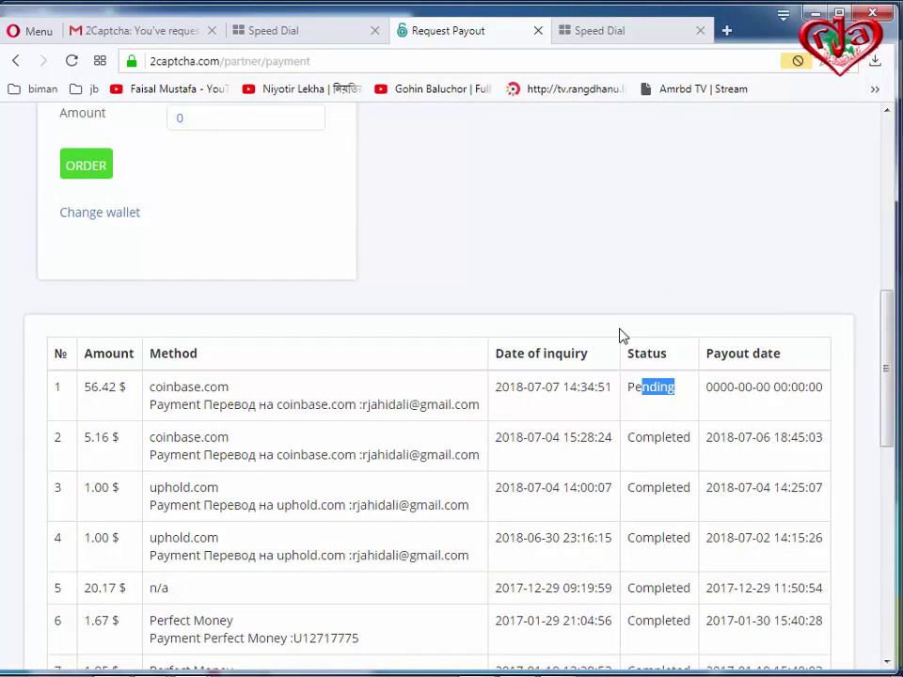
click(490, 256)
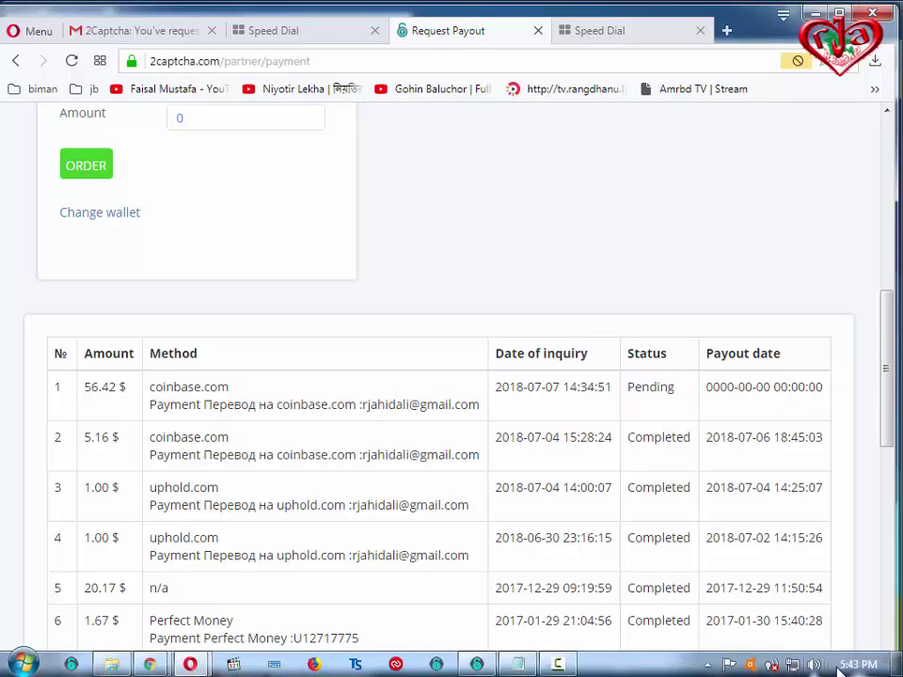
Check the date on the taskbar calendar again and bring the Notepad note forward
click(849, 666)
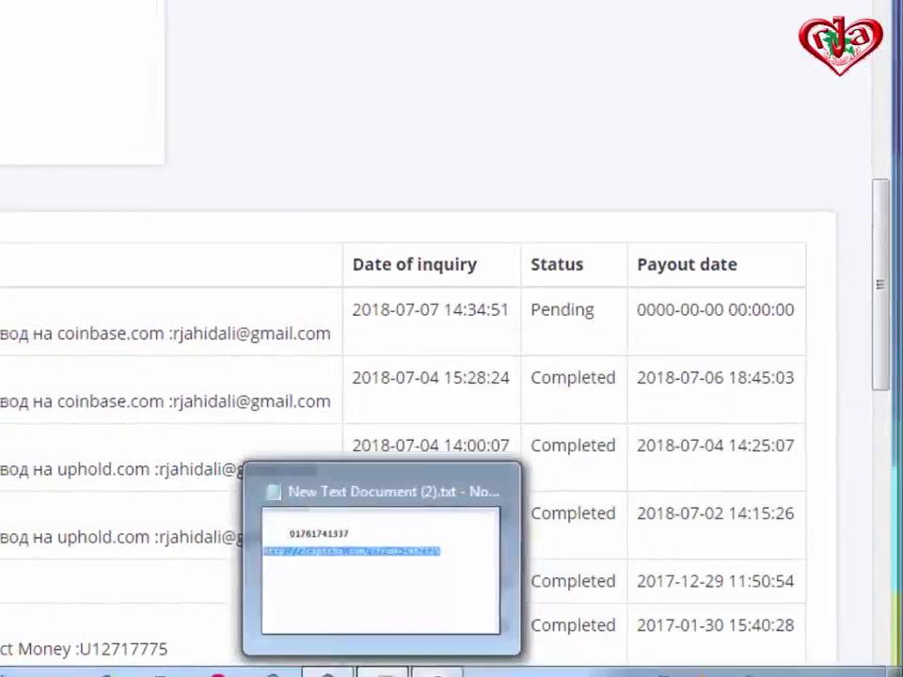
click(383, 670)
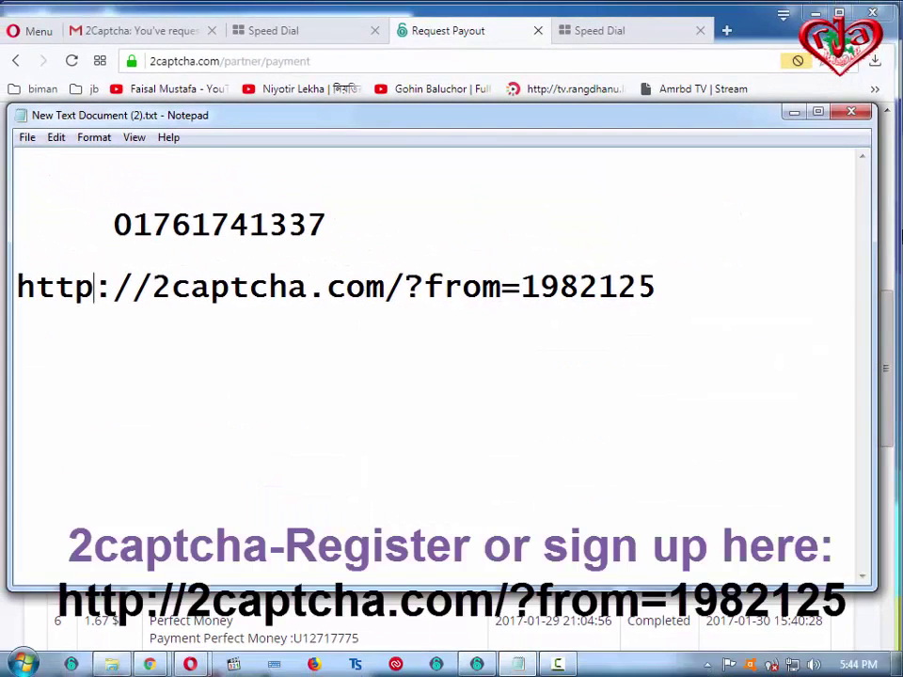
Highlight the referral link line in Notepad, then return to the Opera payout page
mouse_move(661, 288)
mouse_down()
mouse_move(339, 273)
mouse_move(85, 301)
mouse_move(18, 299)
mouse_up()
key(ctrl+c)
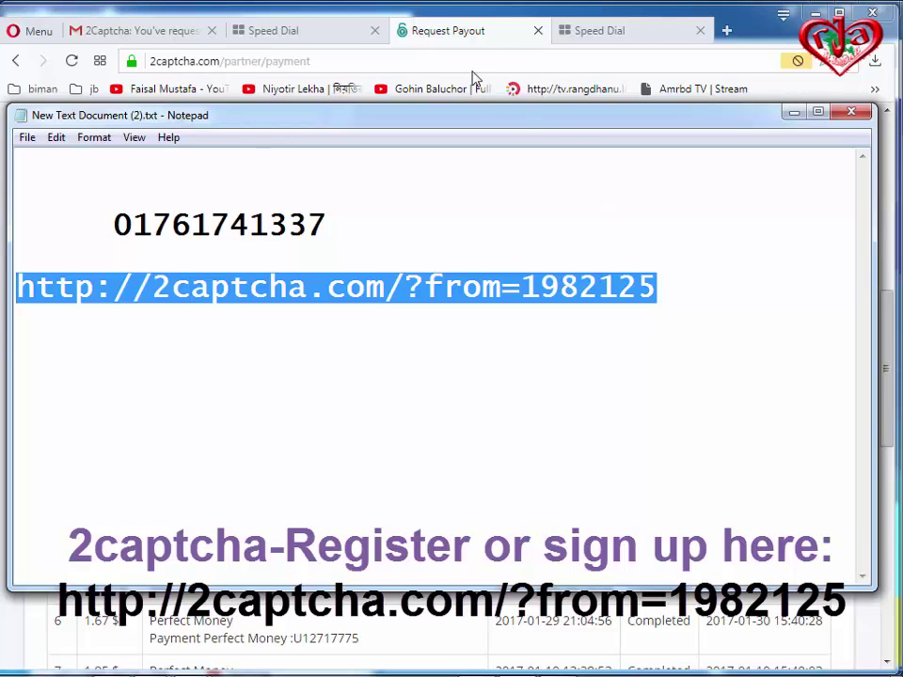
click(475, 37)
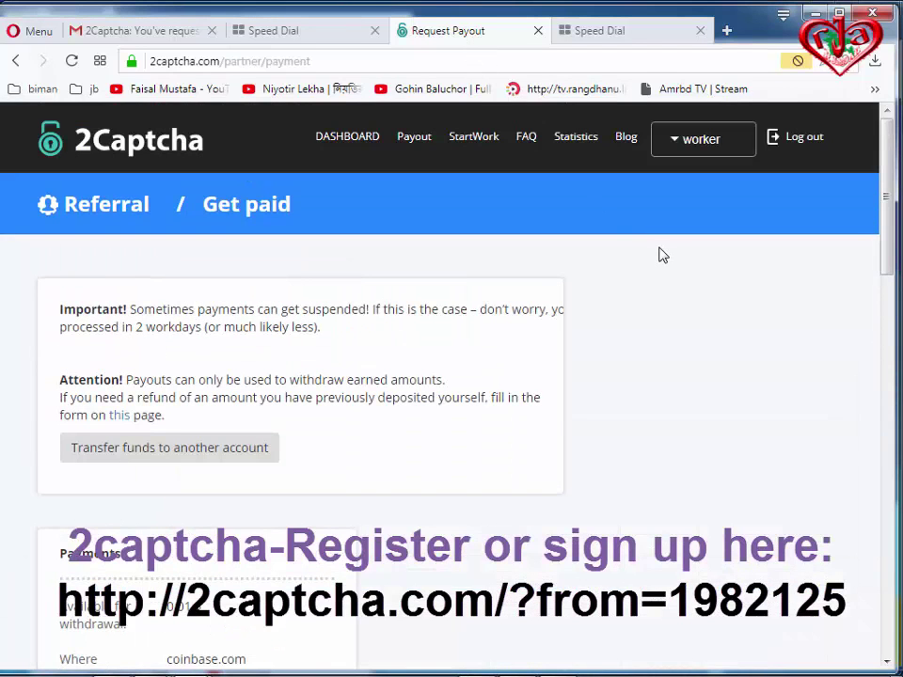
mouse_move(687, 673)
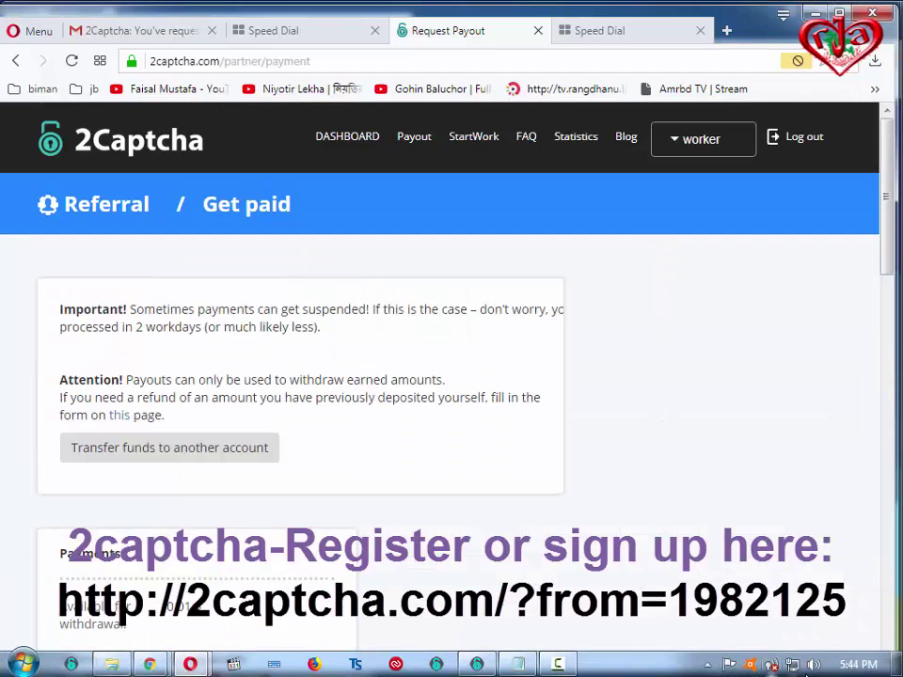
click(837, 666)
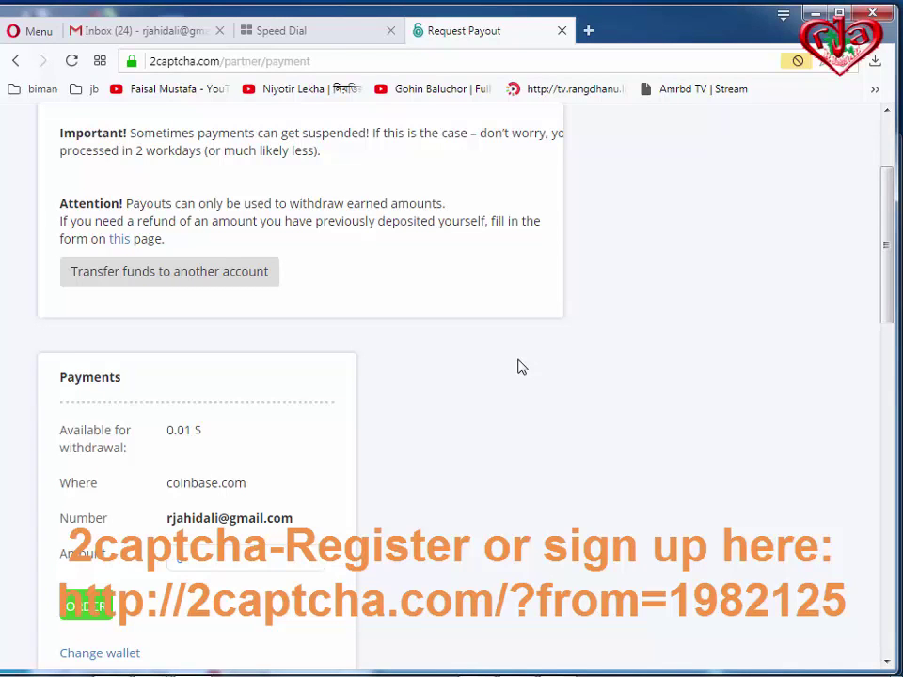
Go from the dashboard to Request payout, then open the Referral affiliate program page
scroll(522, 367, up, 2)
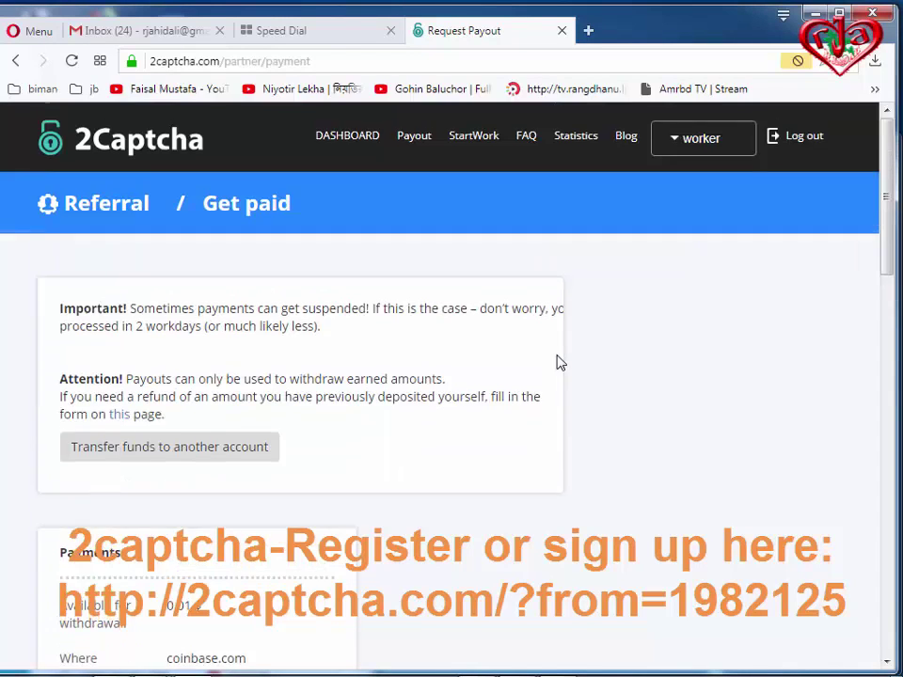
click(347, 147)
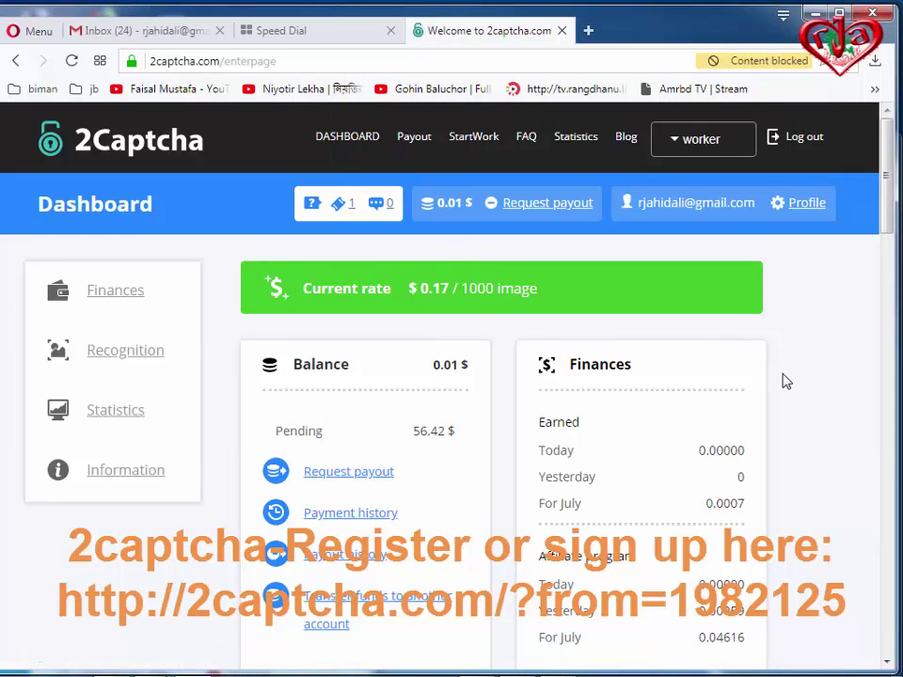
scroll(786, 381, down, 1)
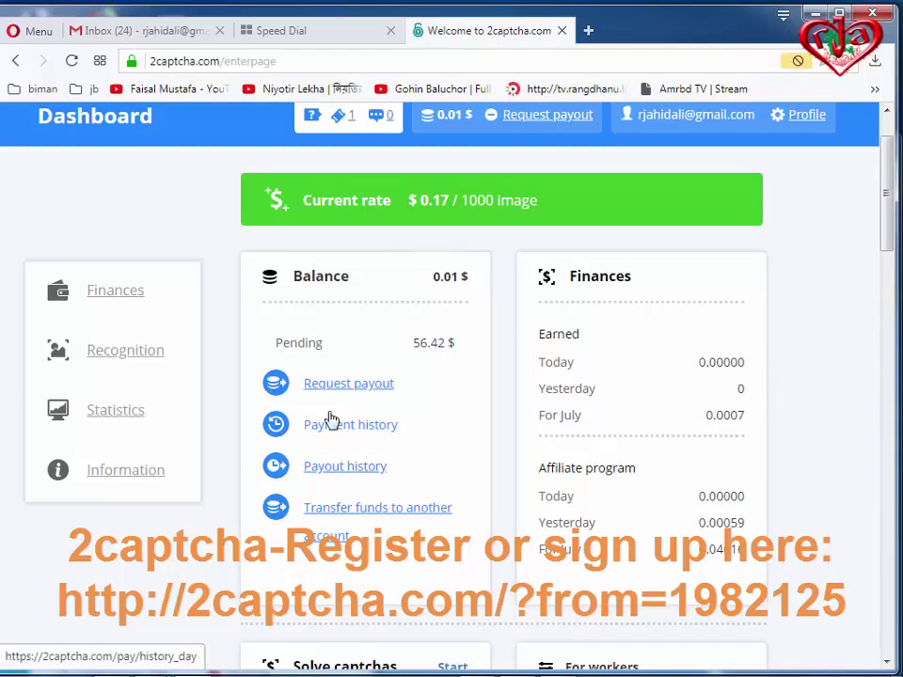
click(360, 394)
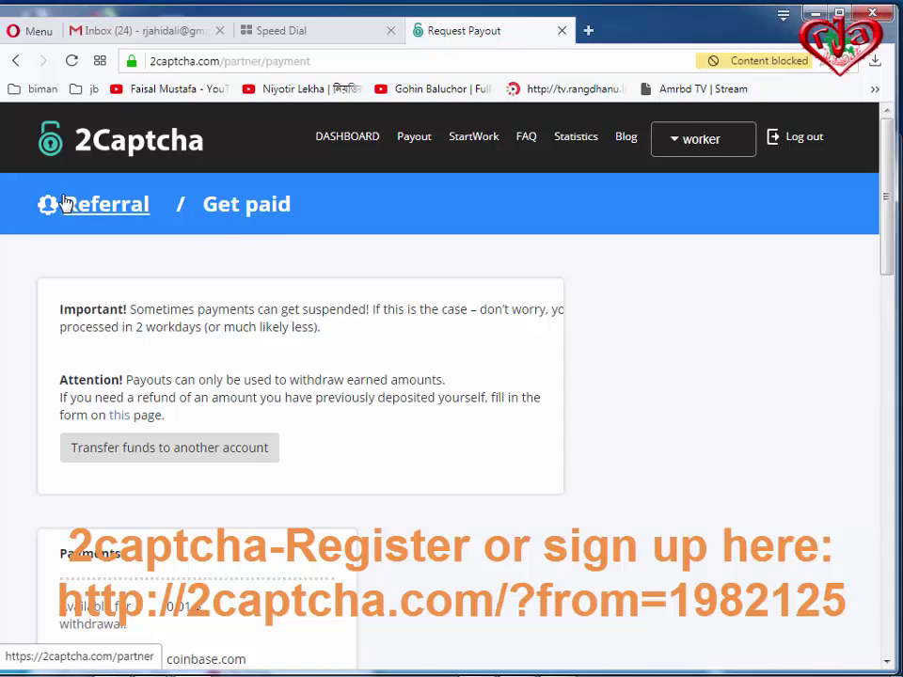
click(101, 216)
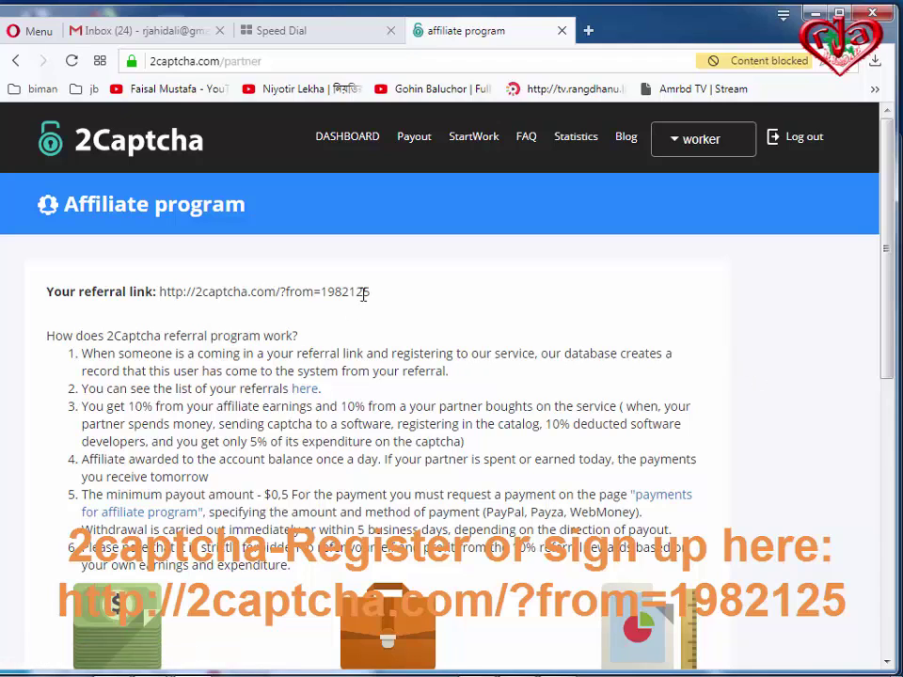
Copy the 2Captcha referral link and paste it into a new tab's address bar
drag(375, 298, 172, 301)
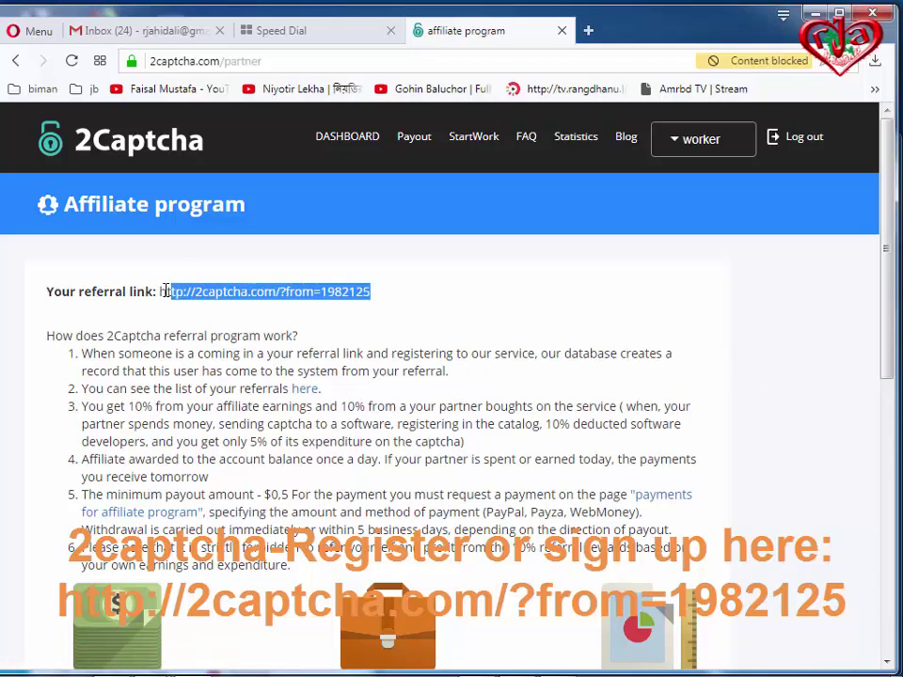
right_click(175, 299)
click(199, 353)
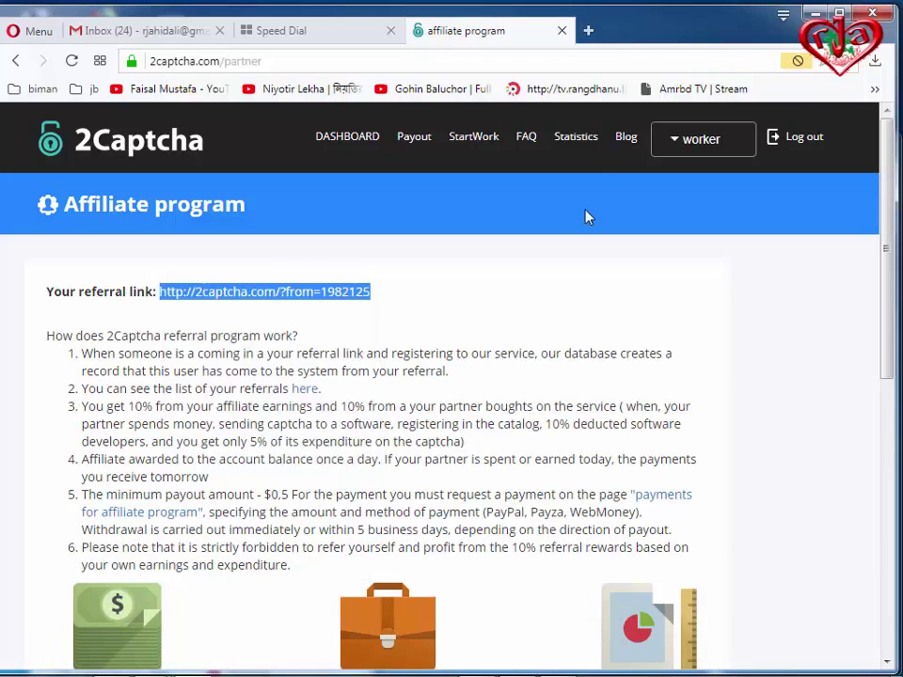
click(587, 30)
right_click(481, 58)
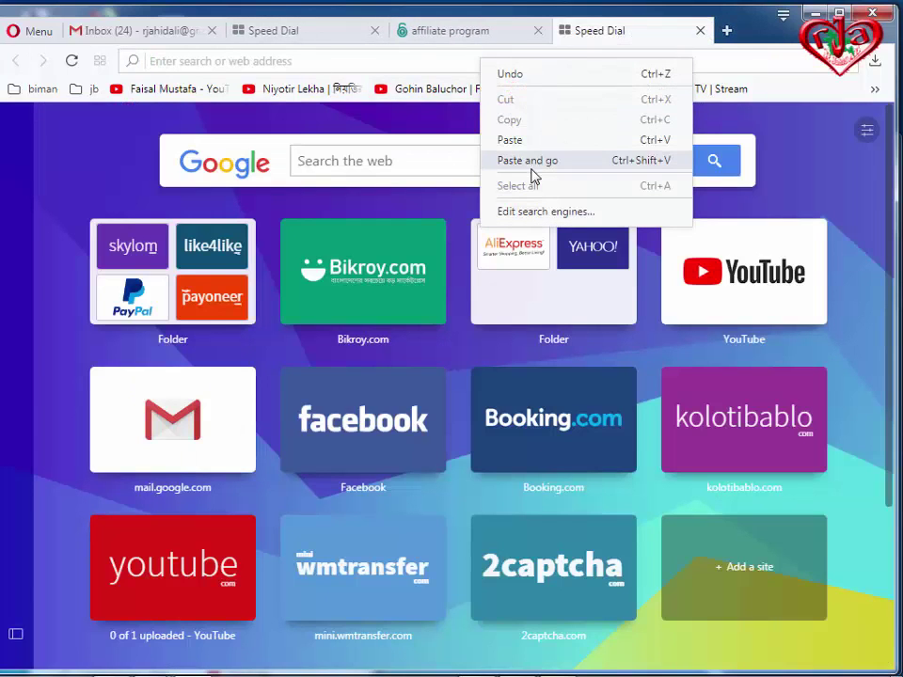
click(524, 140)
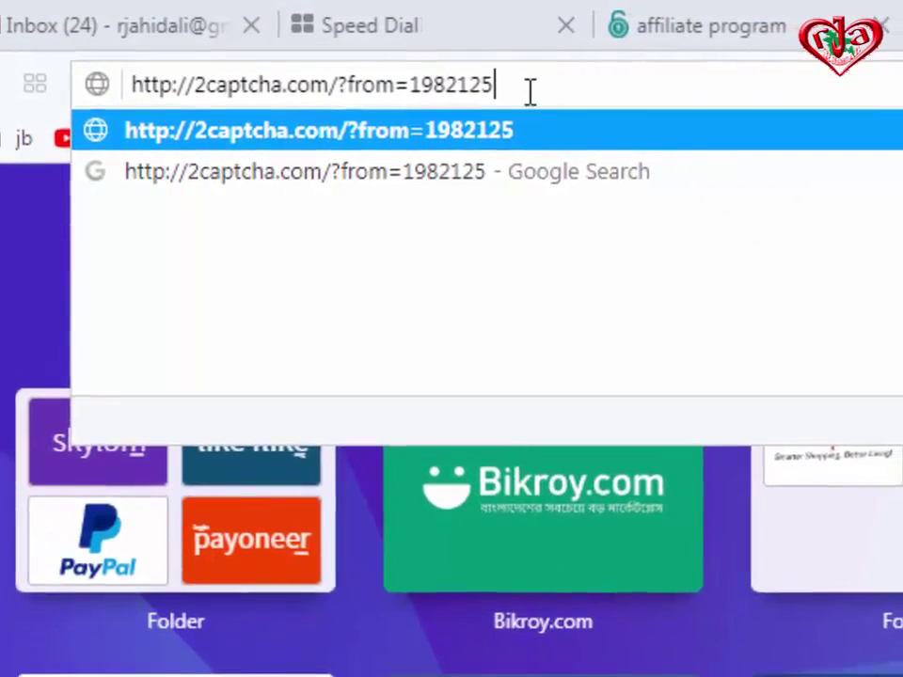
Replace the two old calculation lines in the Notepad note with the referral link, then copy that line
key(Down)
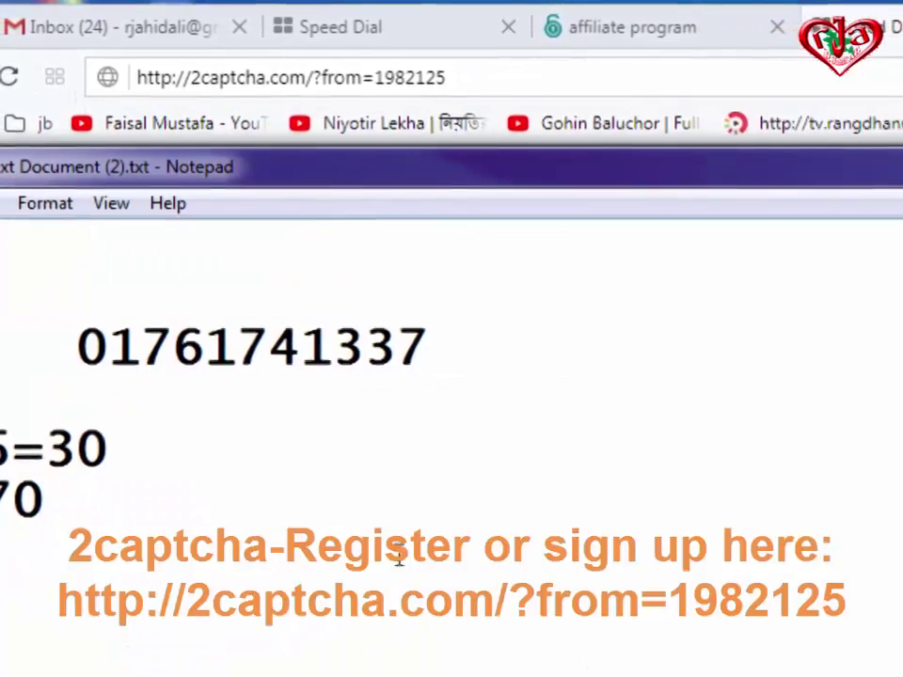
drag(125, 460, 5, 414)
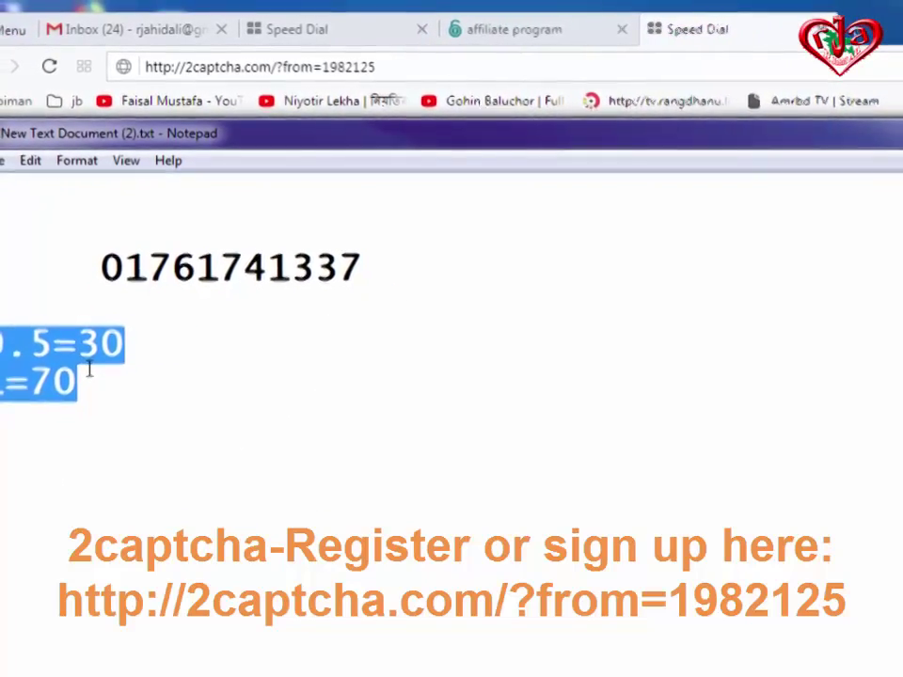
key(ctrl+v)
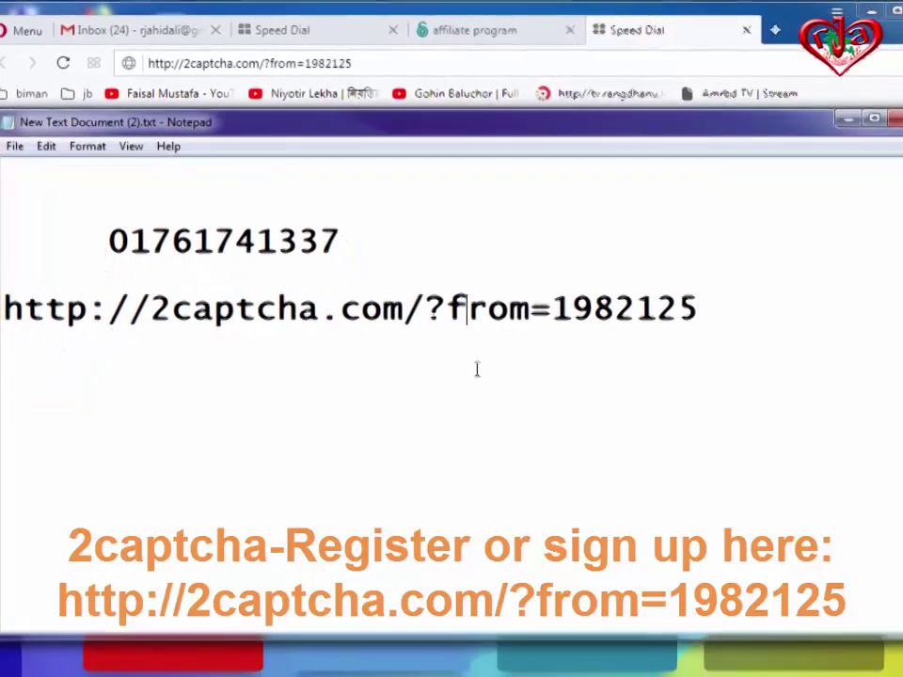
drag(696, 309, 67, 308)
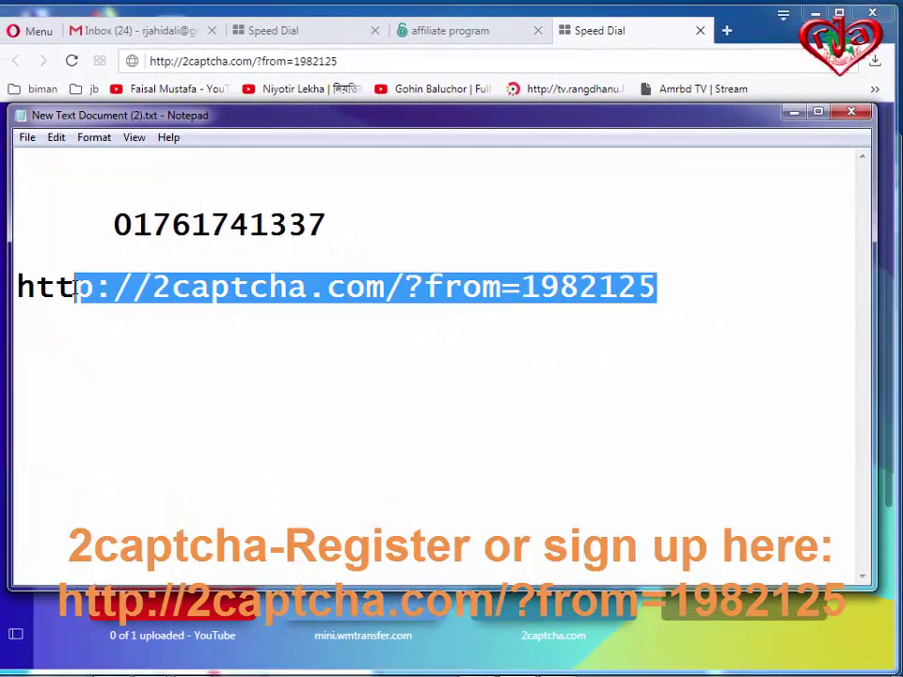
click(519, 338)
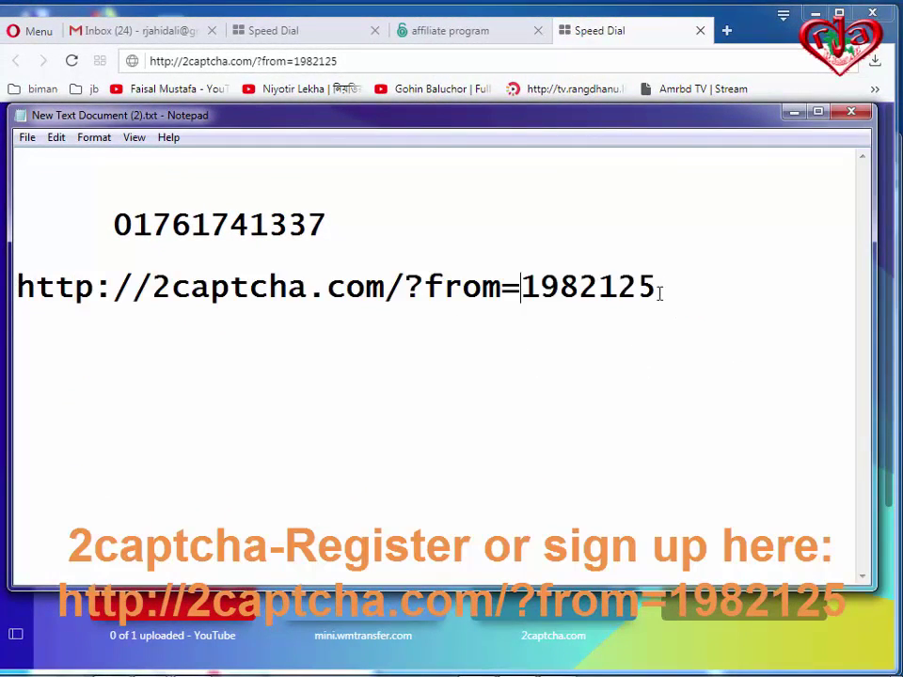
drag(661, 294, 13, 287)
right_click(90, 297)
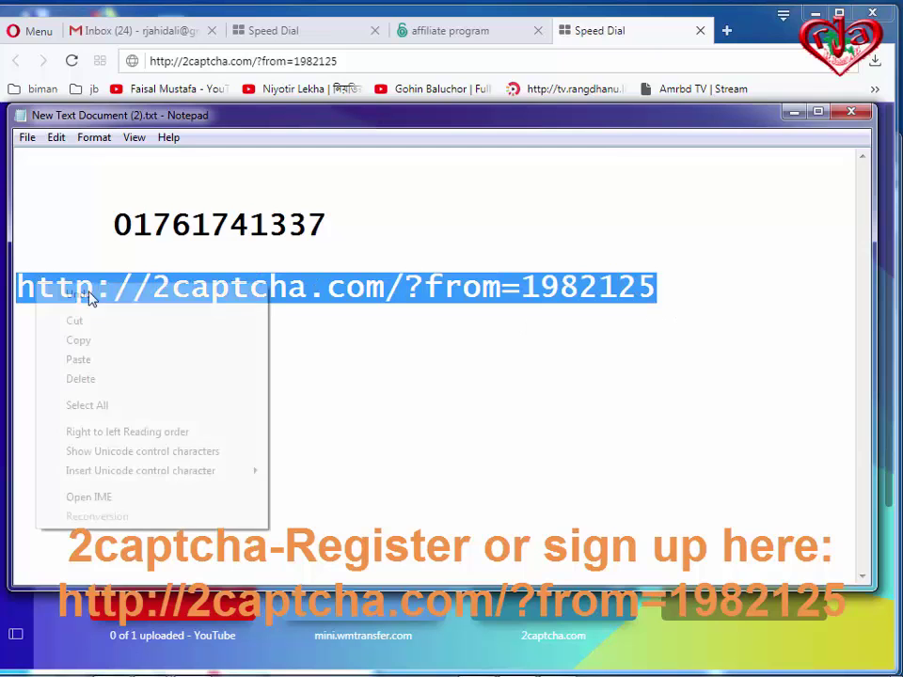
click(80, 341)
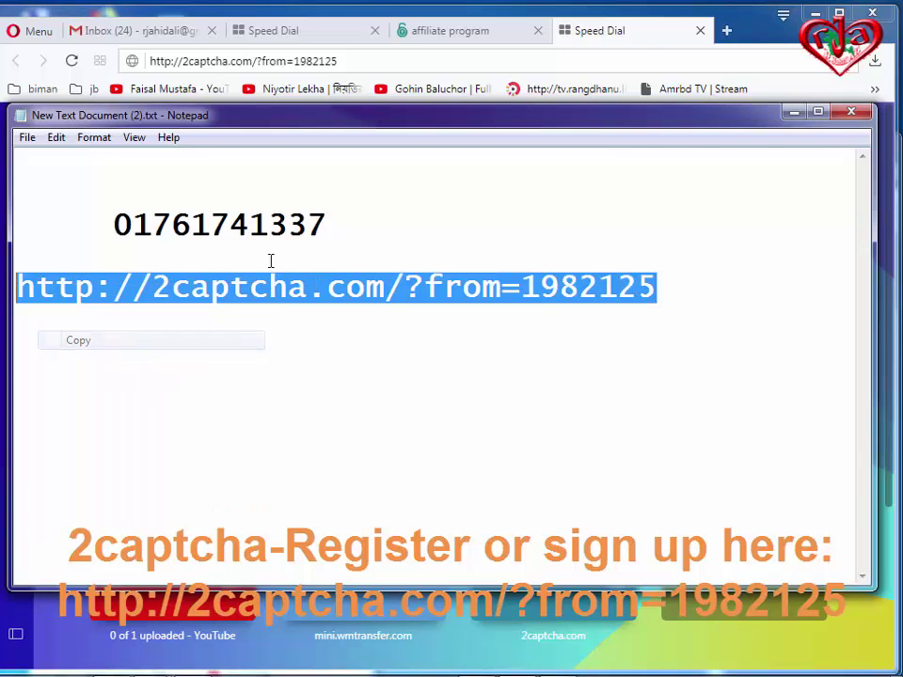
click(760, 41)
Load the copied referral link with Paste and go in a new Opera private window
click(28, 32)
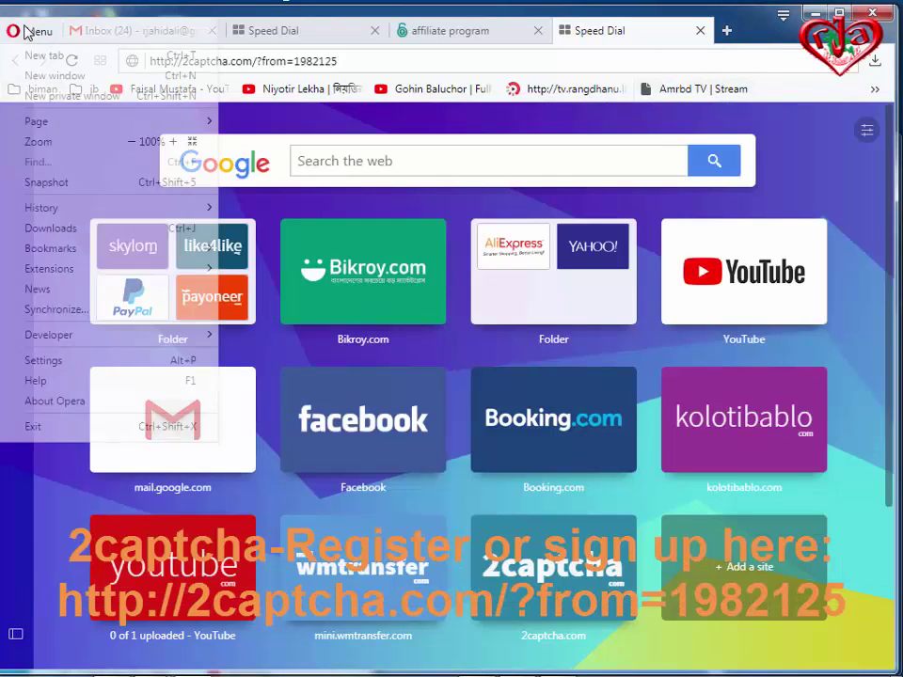
click(66, 100)
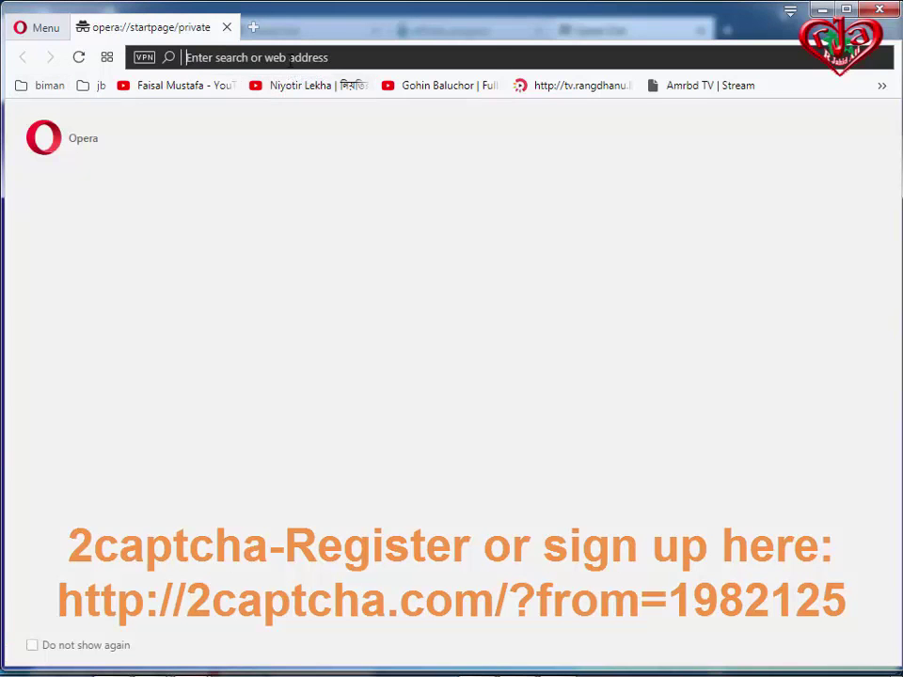
right_click(289, 62)
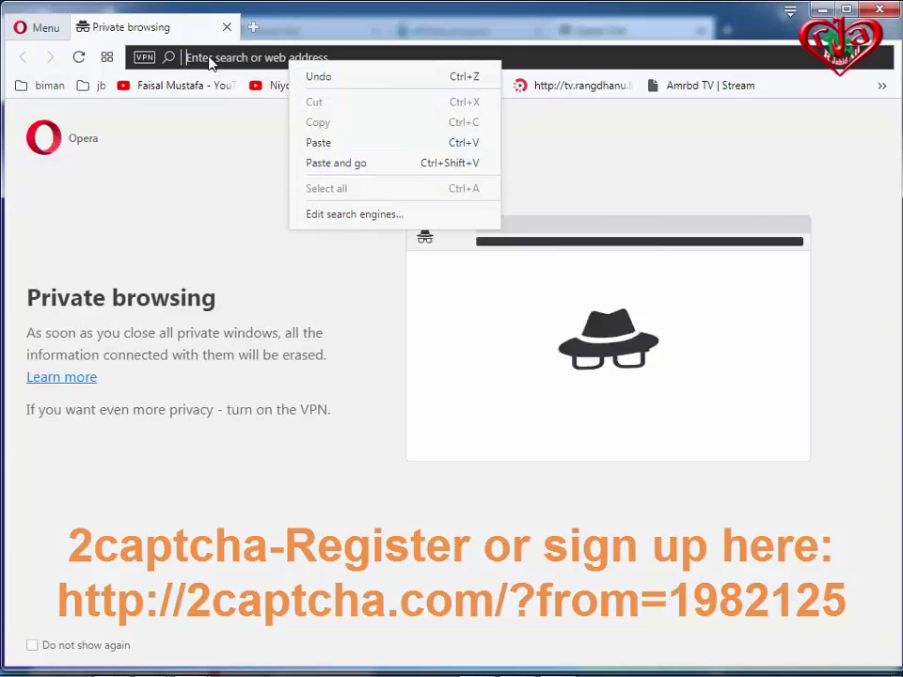
click(211, 58)
right_click(254, 59)
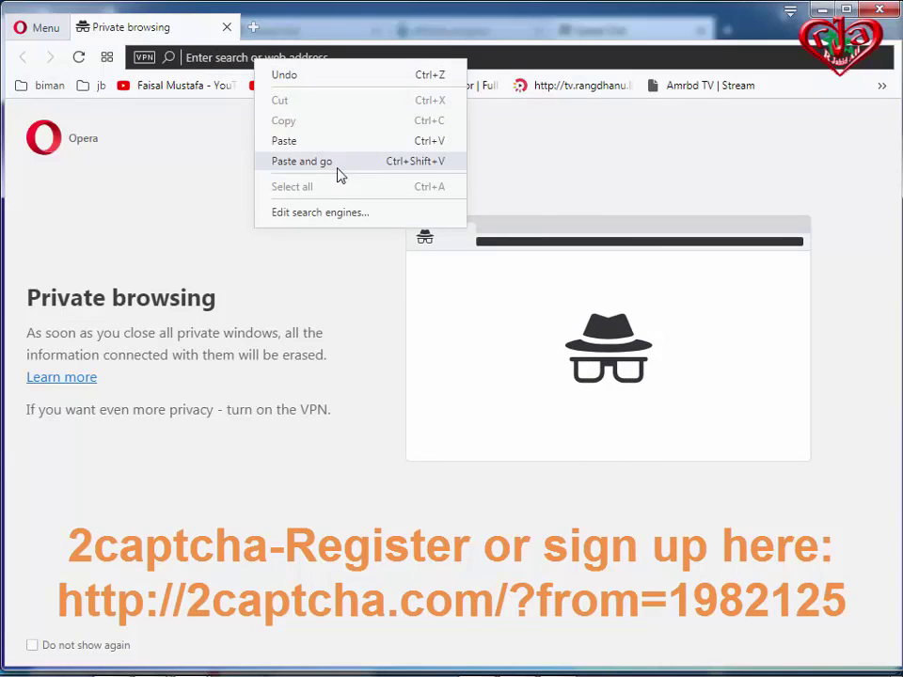
click(284, 141)
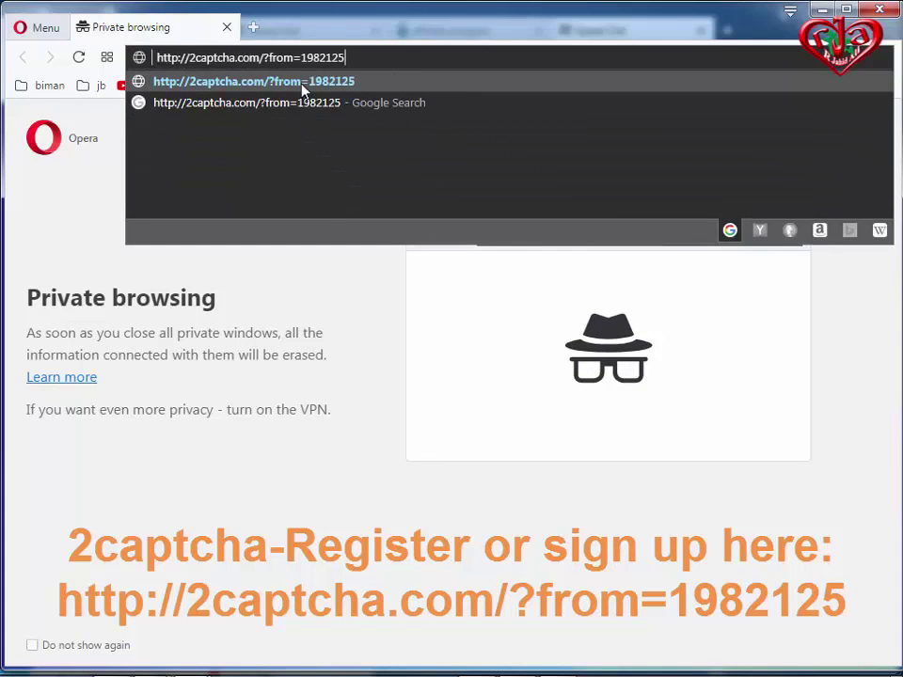
right_click(406, 59)
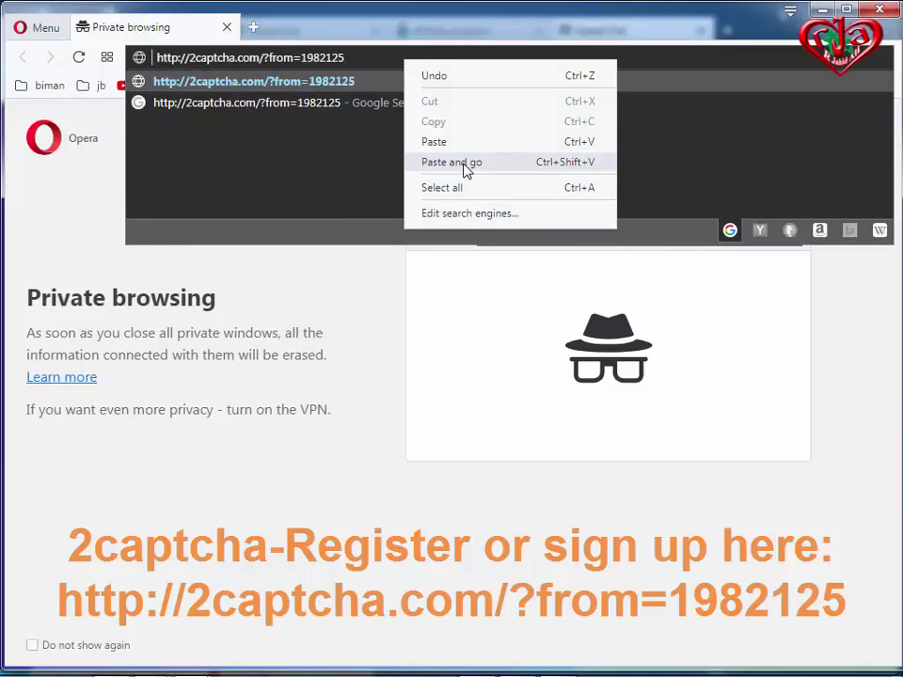
click(465, 165)
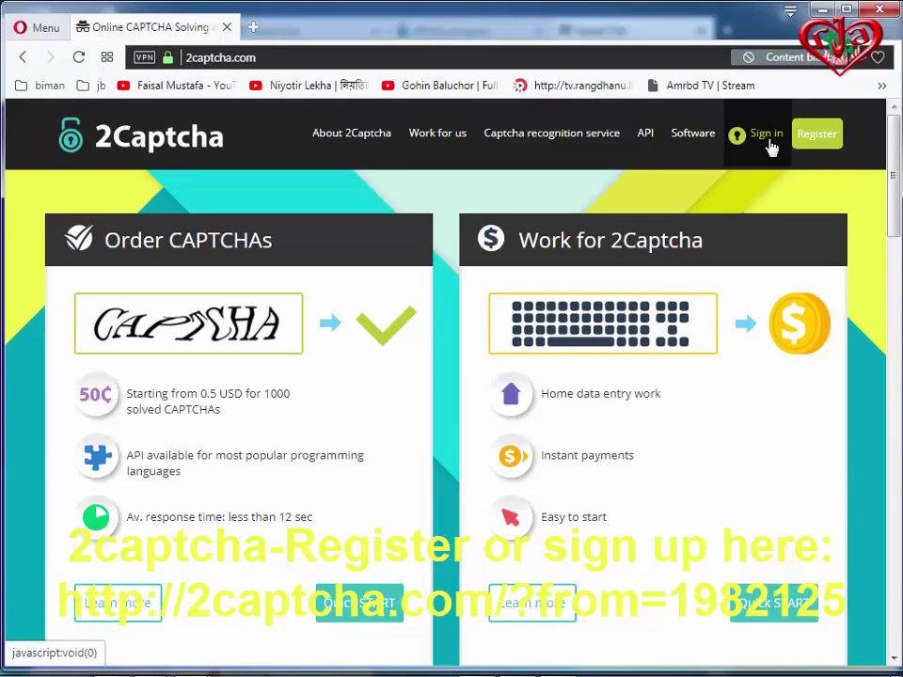
Open Register in the header and click into the password and repeat password fields
click(819, 146)
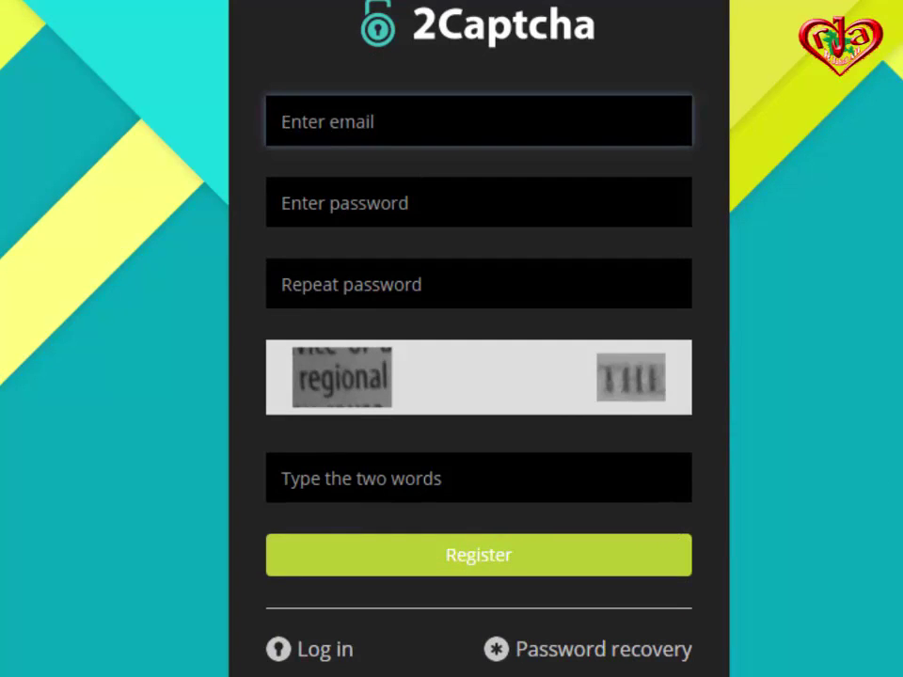
click(342, 188)
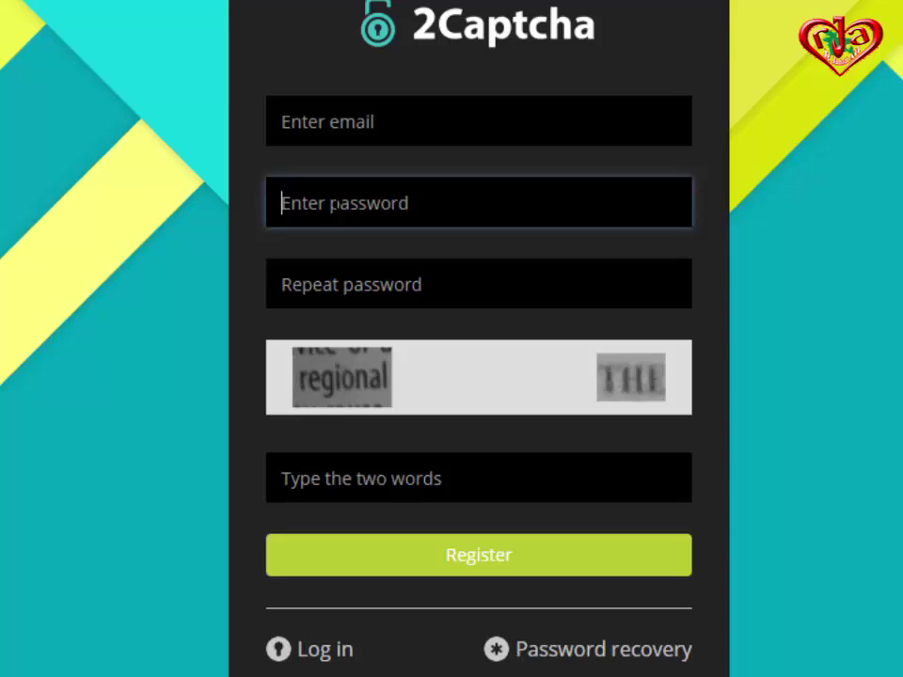
click(389, 284)
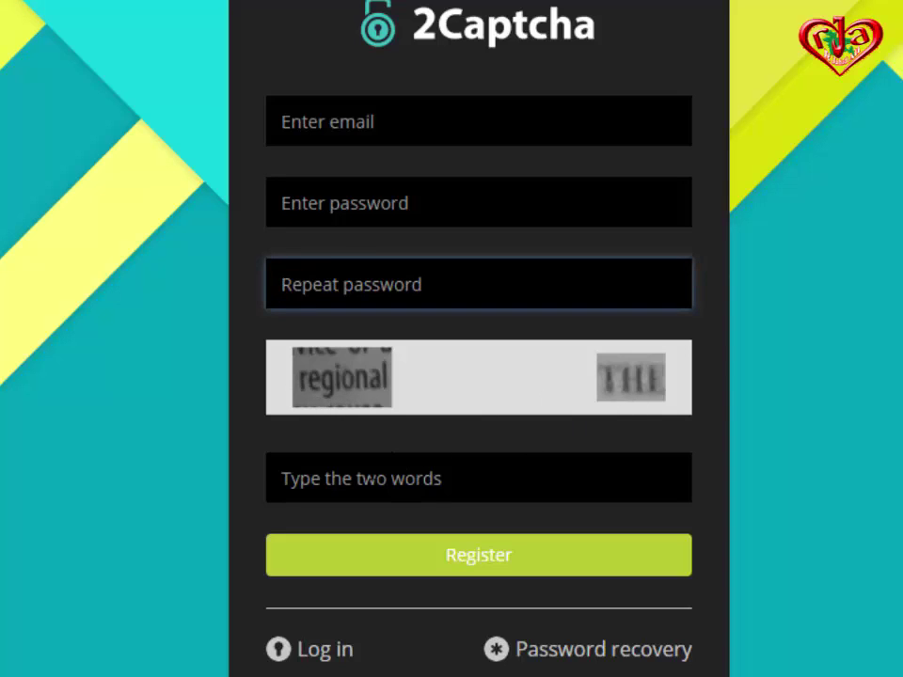
Enter 'regional 1111' as the registration captcha answer, leaving email and passwords blank
click(436, 480)
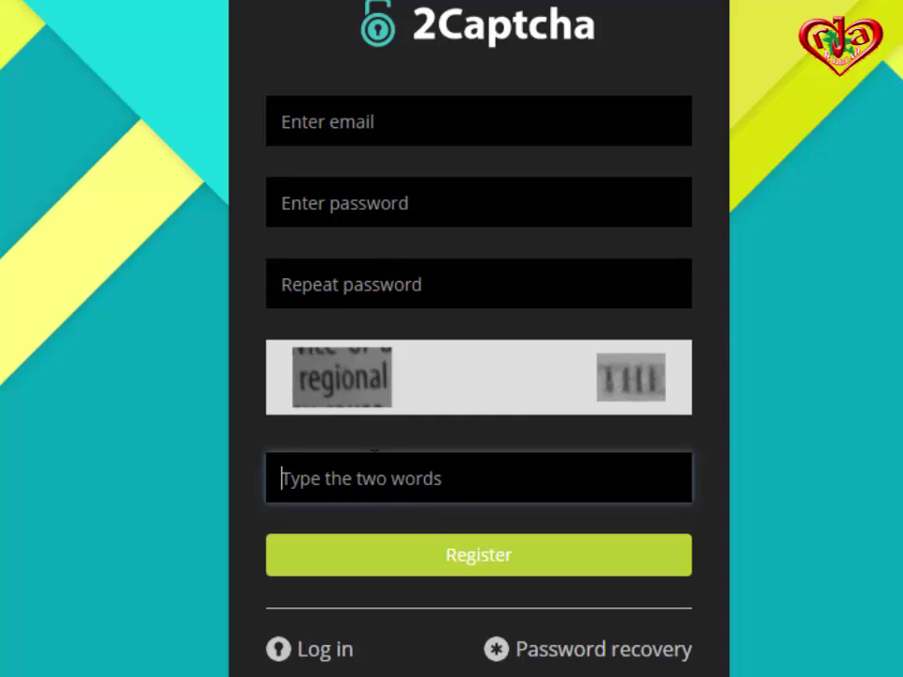
text(re)
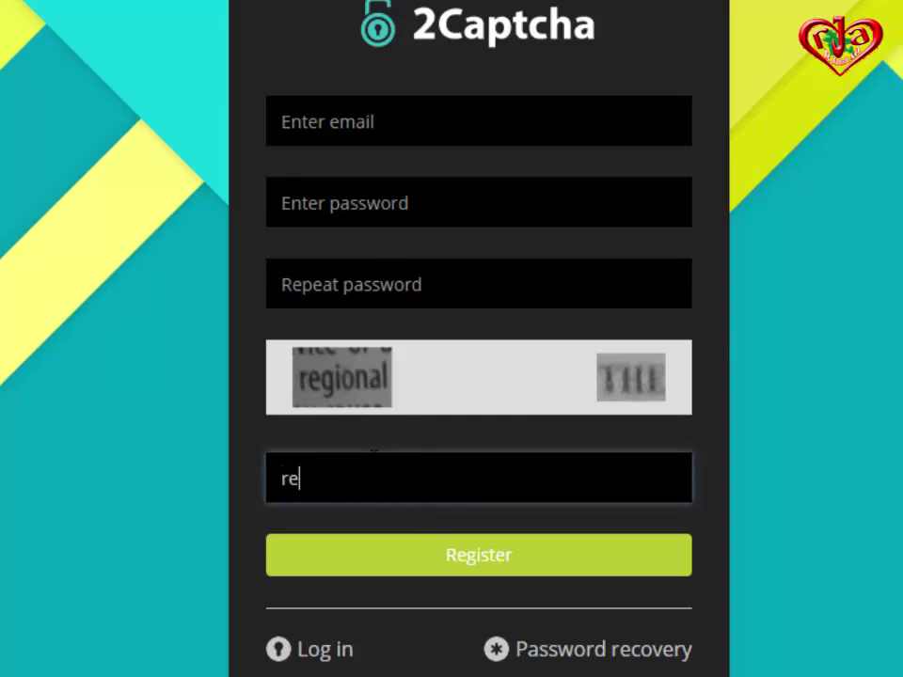
text(gional)
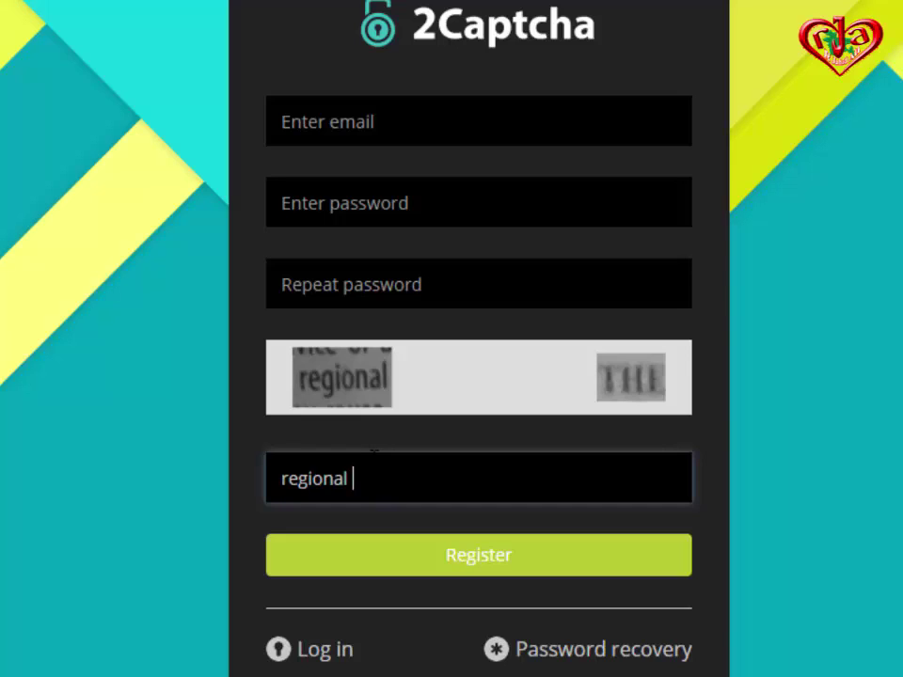
text(111)
text(1)
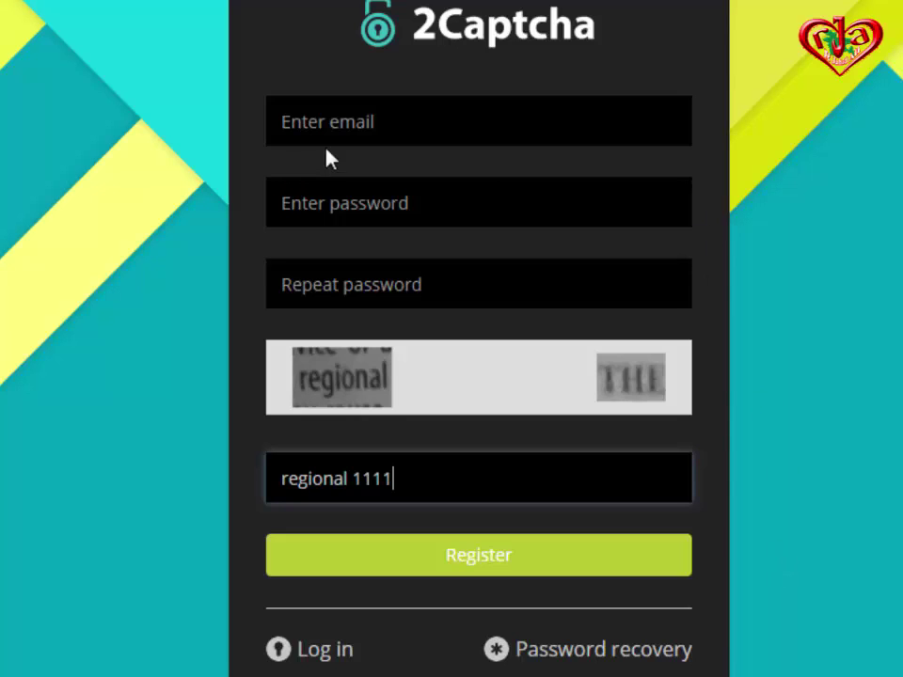
click(334, 120)
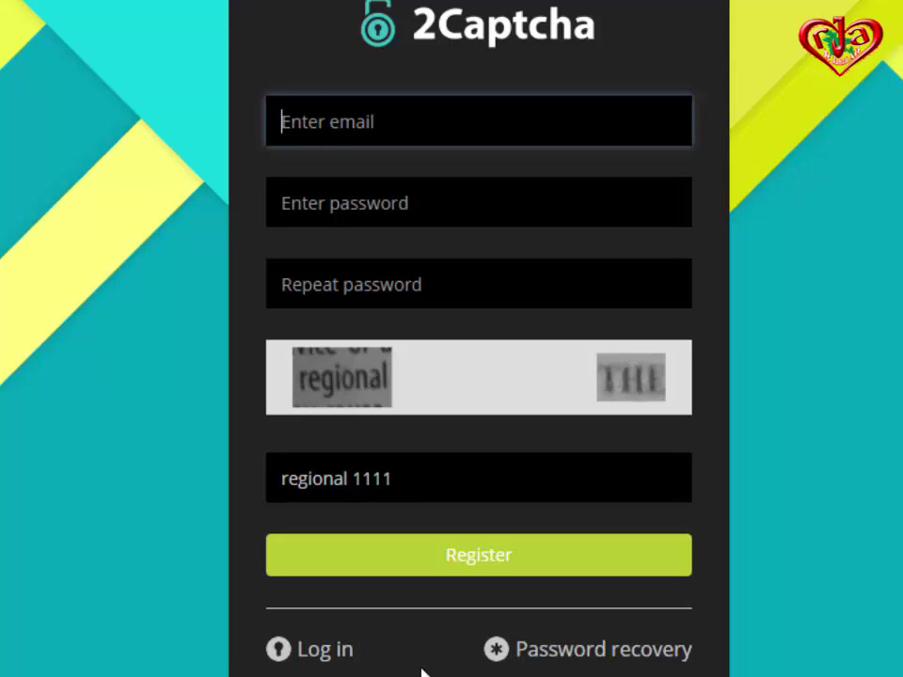
click(143, 669)
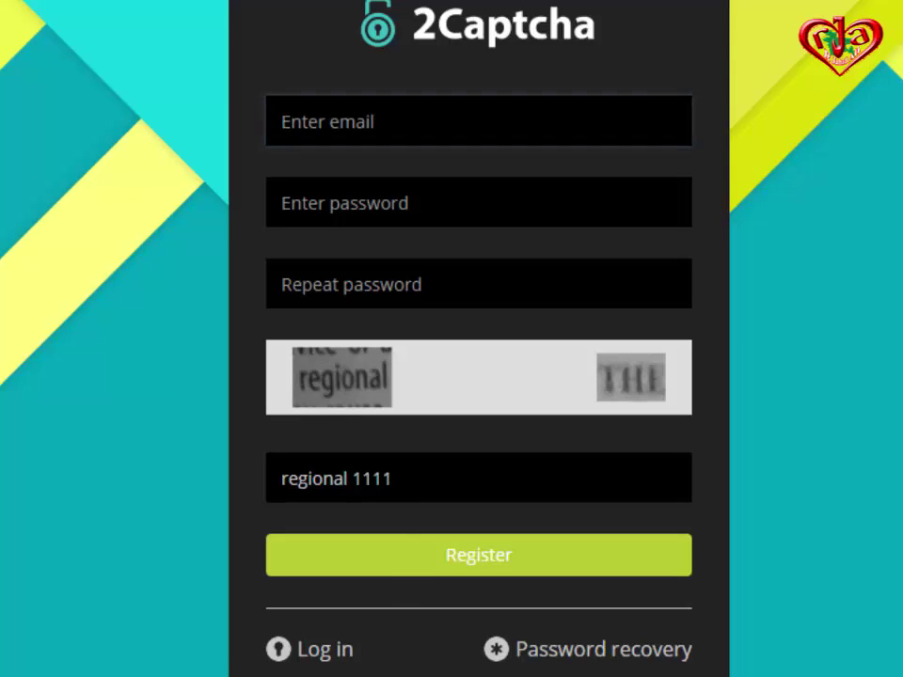
Open 2Captcha's wallet-change email in the Gmail window and copy its confirmation link
click(47, 616)
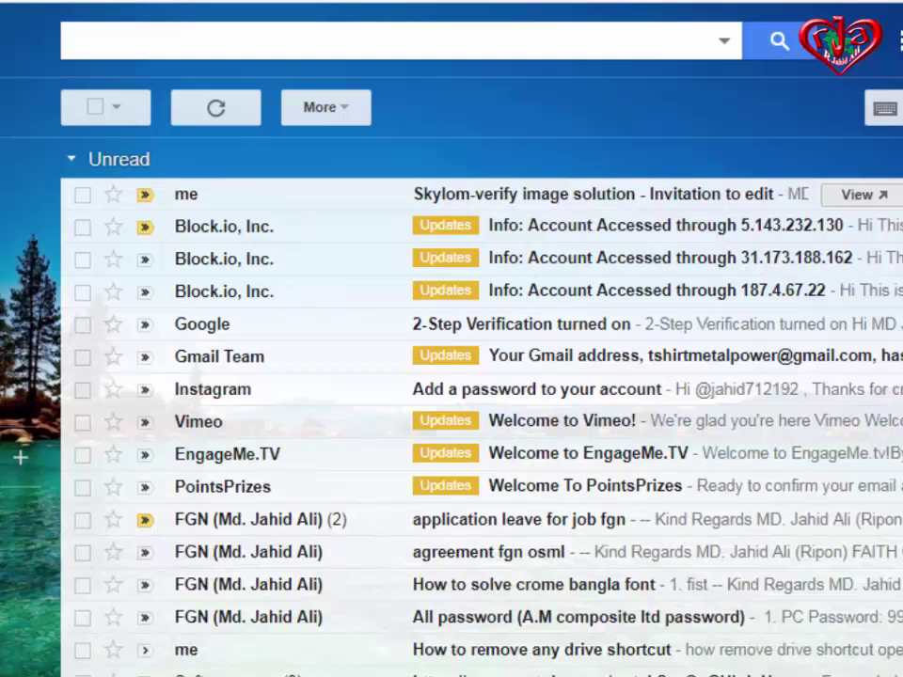
click(44, 17)
scroll(465, 532, down, 4)
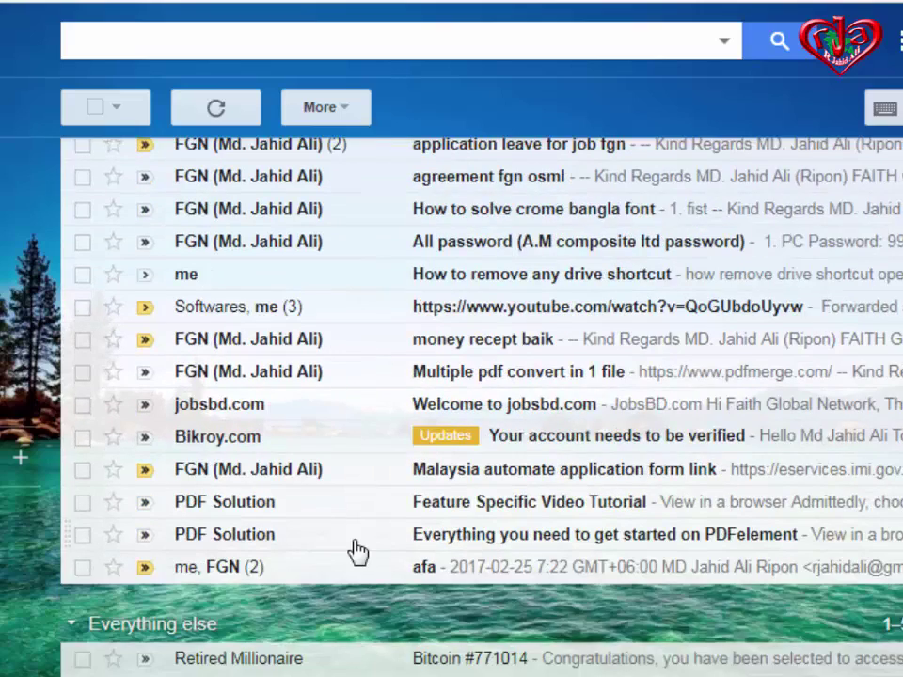
scroll(353, 550, down, 1)
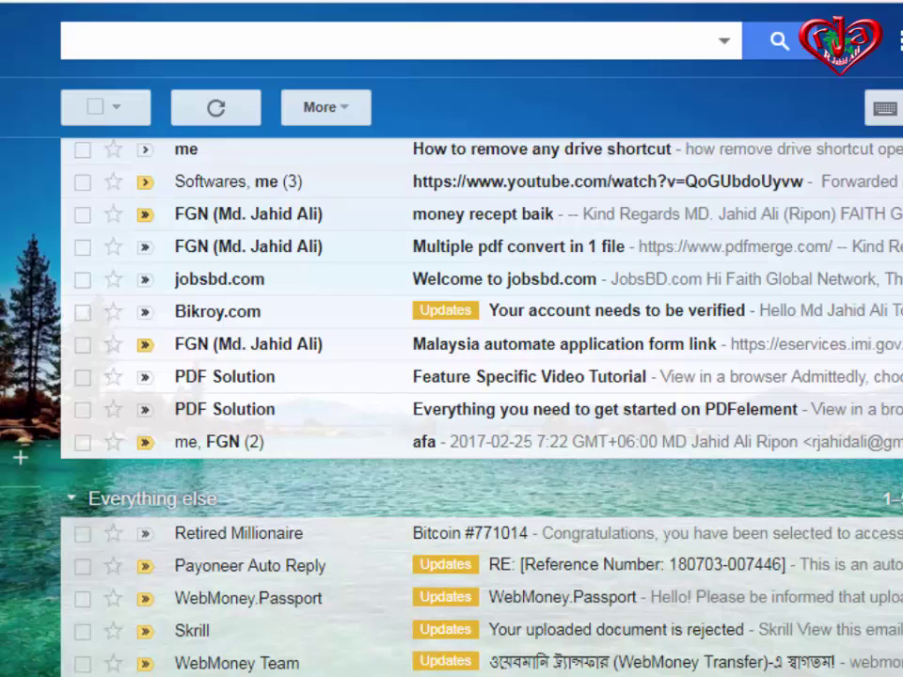
click(282, 672)
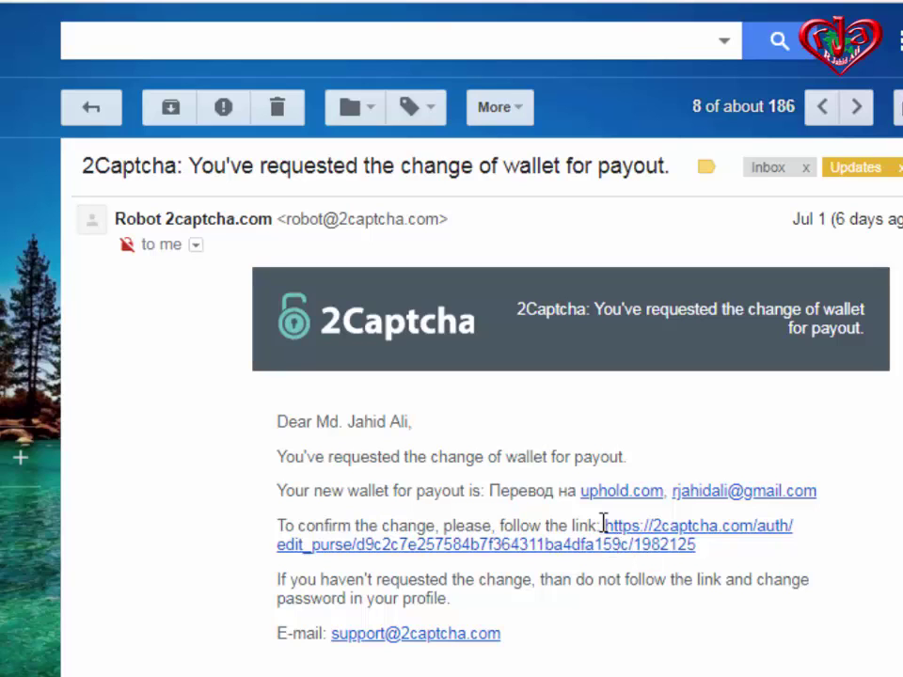
drag(603, 524, 709, 559)
right_click(714, 534)
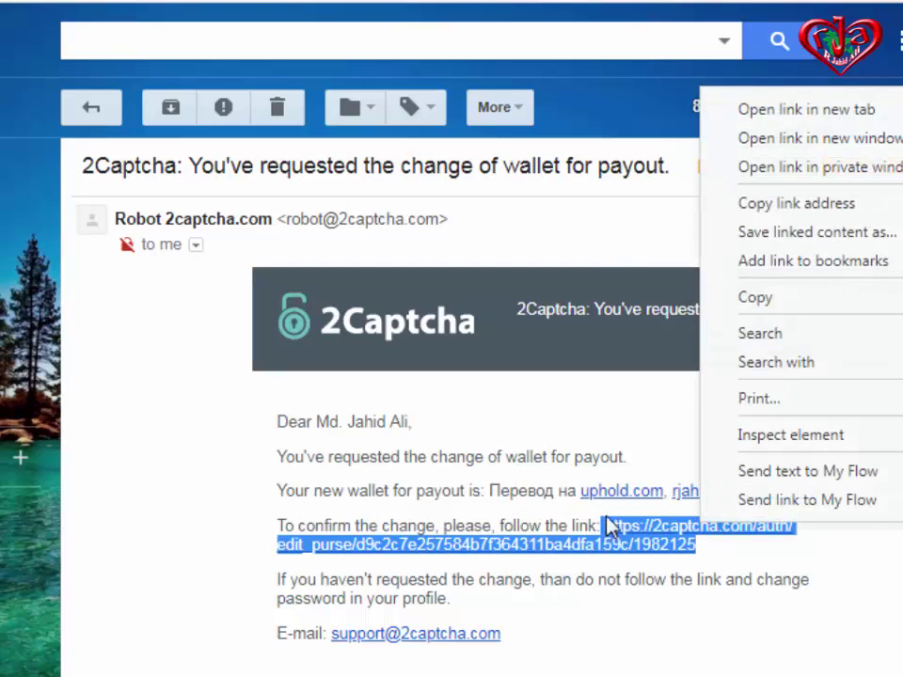
click(757, 297)
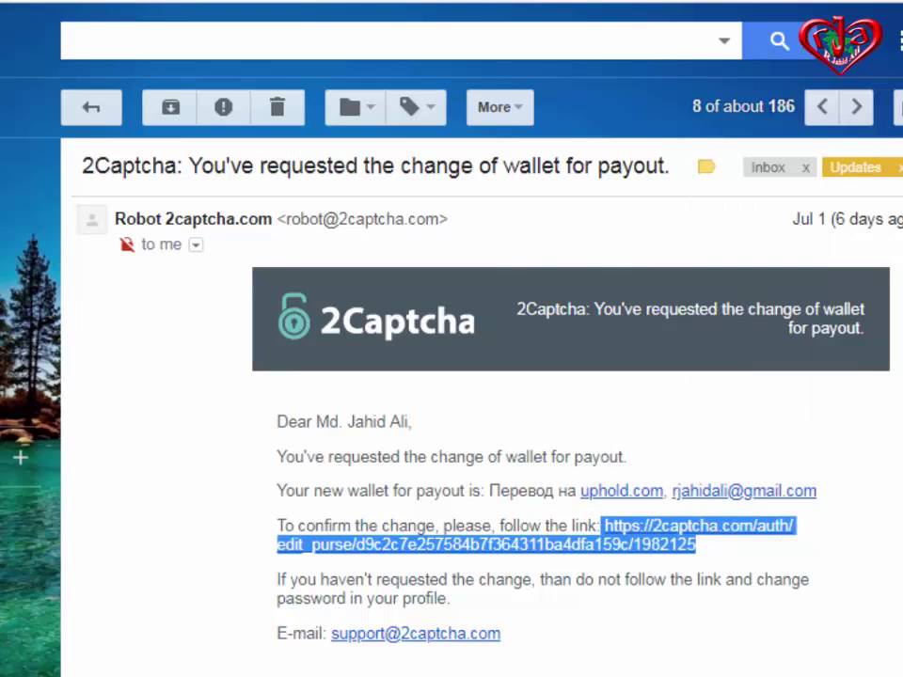
Add a Speed Dial tab to the private registration window, then switch to the Gmail window
mouse_move(185, 661)
click(302, 508)
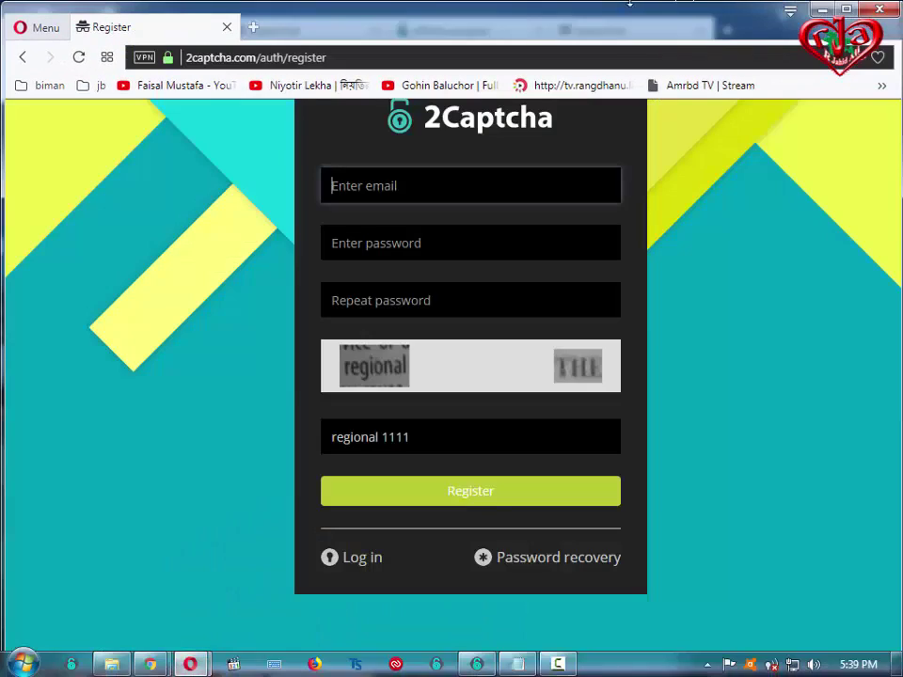
click(253, 28)
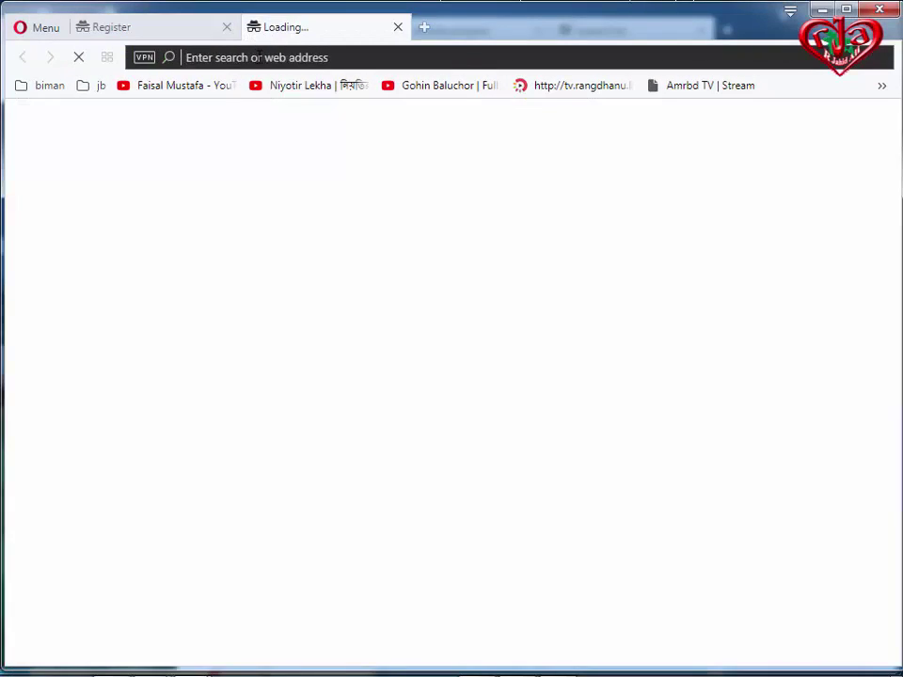
right_click(260, 57)
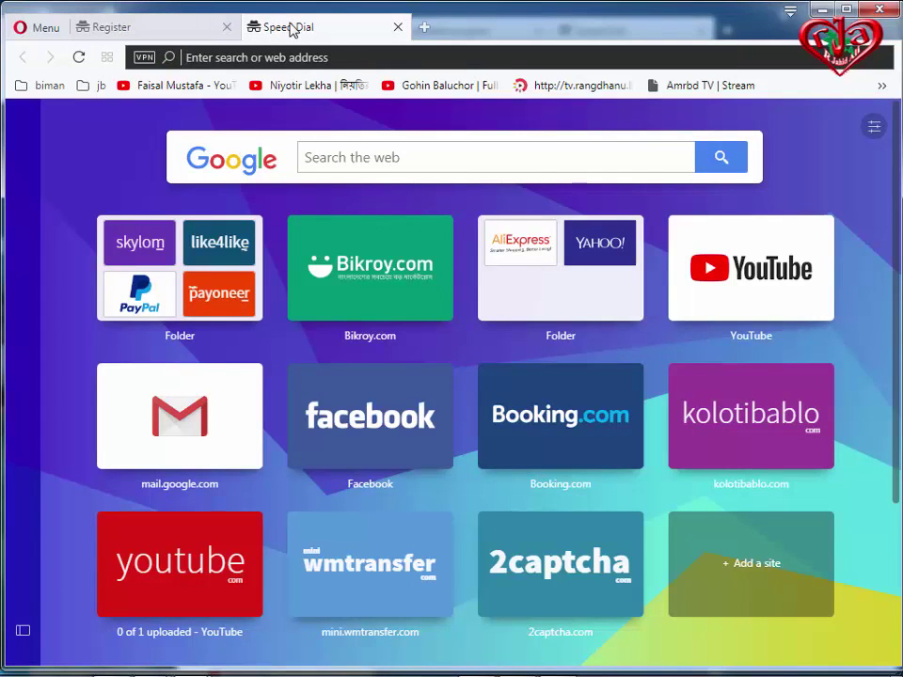
mouse_move(235, 663)
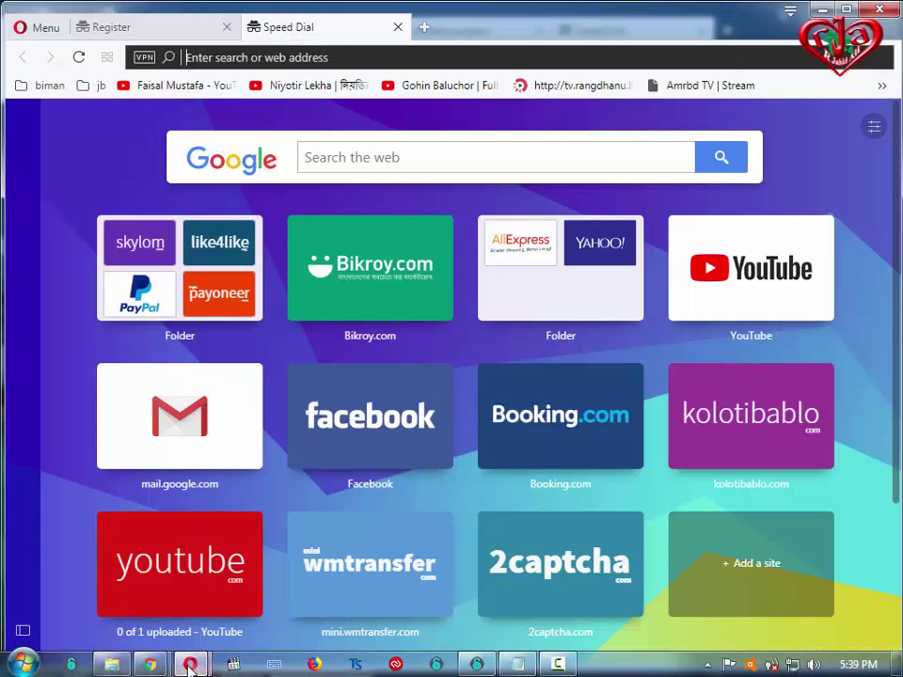
mouse_move(190, 664)
click(151, 540)
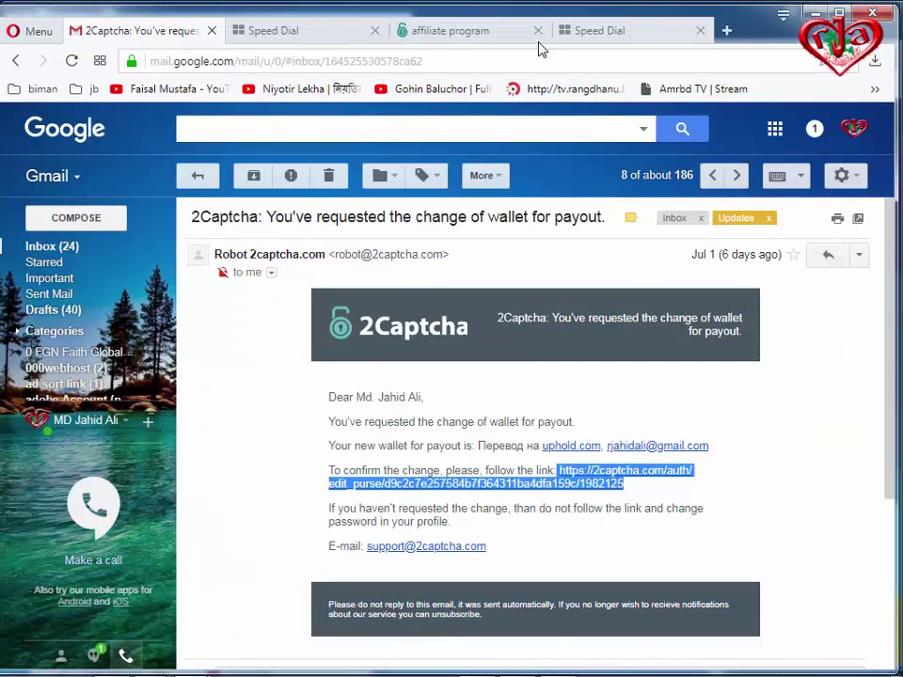
Go from the affiliate program page to StartWork and reload the cabinet, keeping the worker role
click(448, 31)
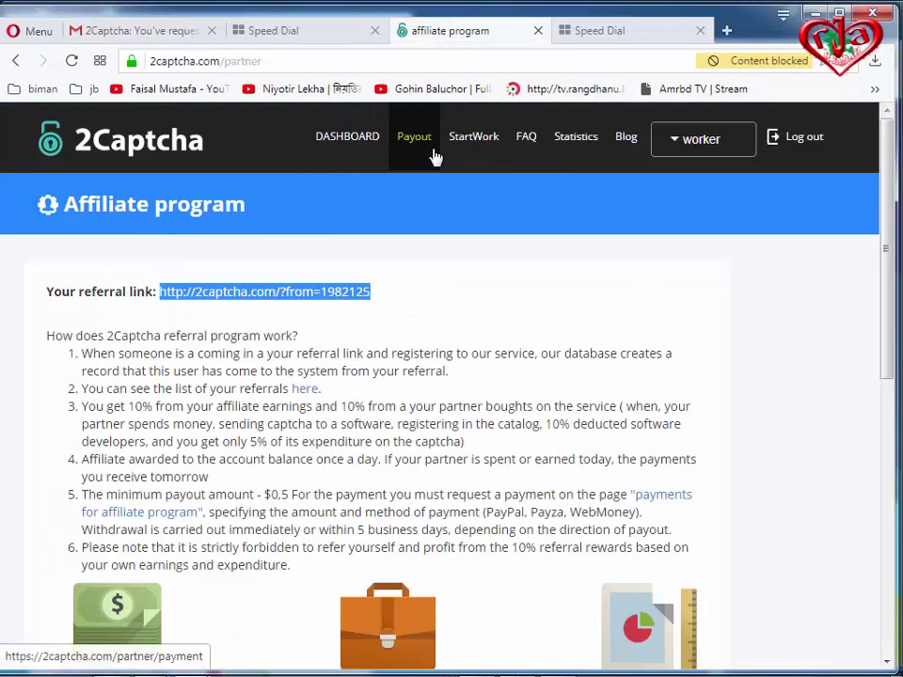
click(482, 145)
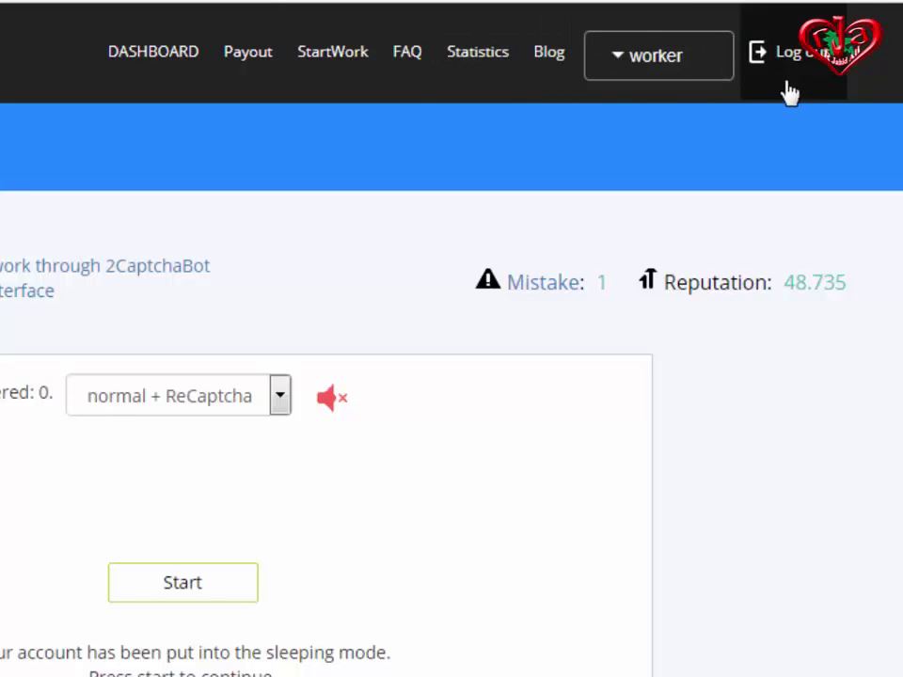
click(667, 76)
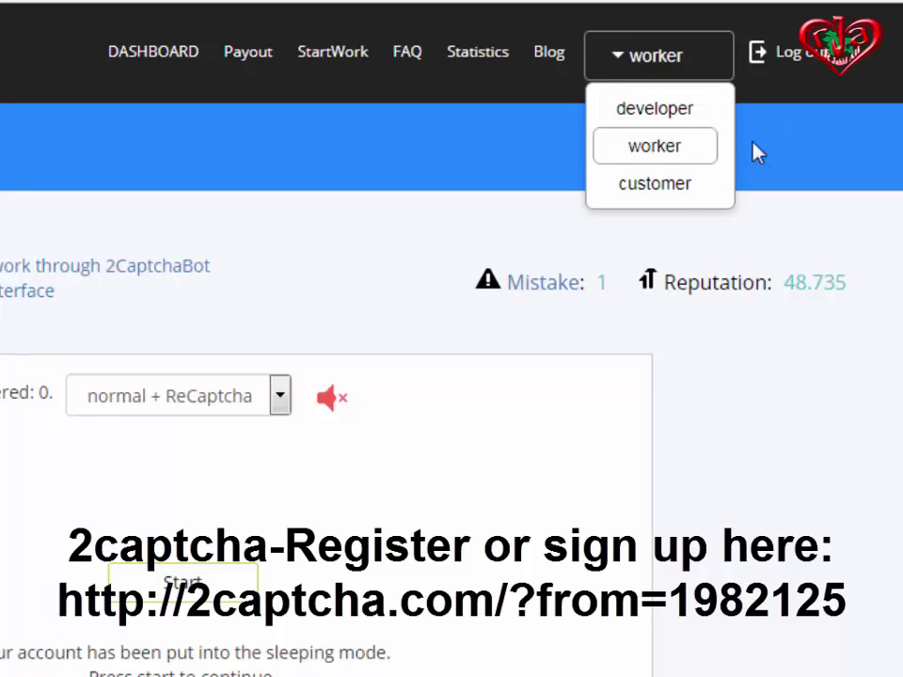
click(433, 143)
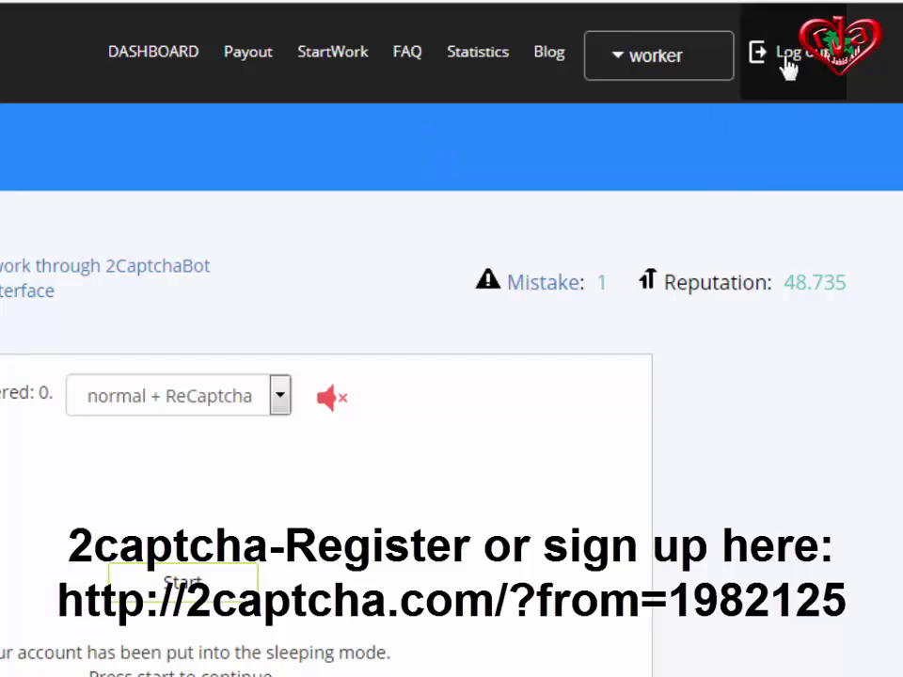
click(688, 62)
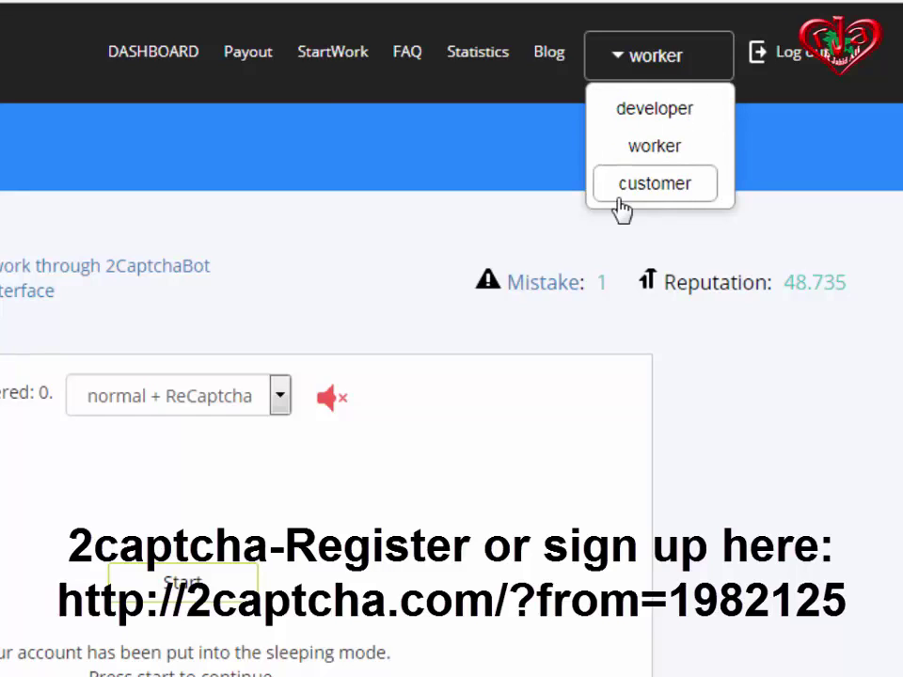
click(362, 164)
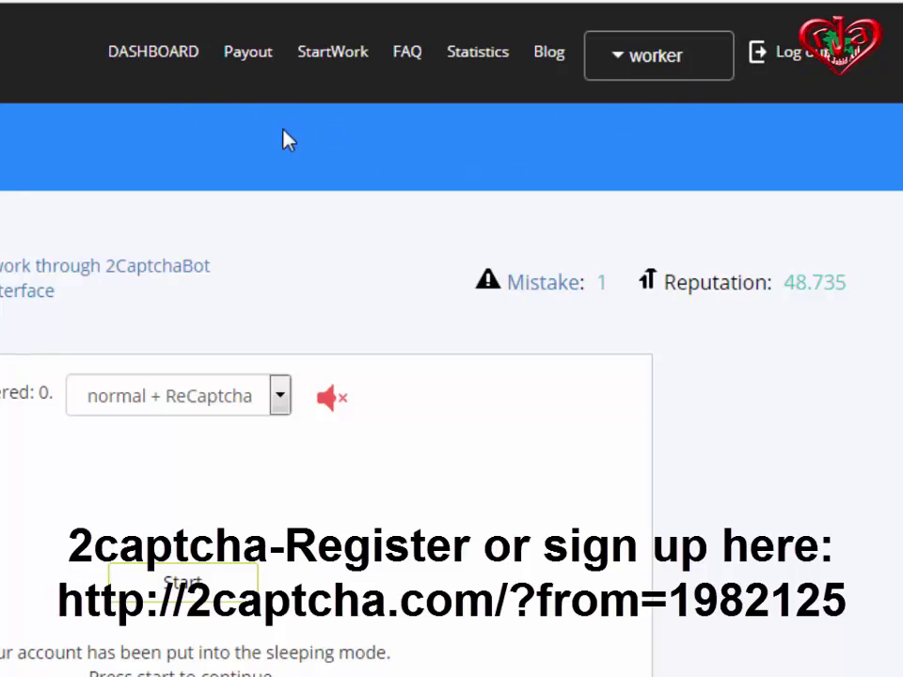
click(331, 70)
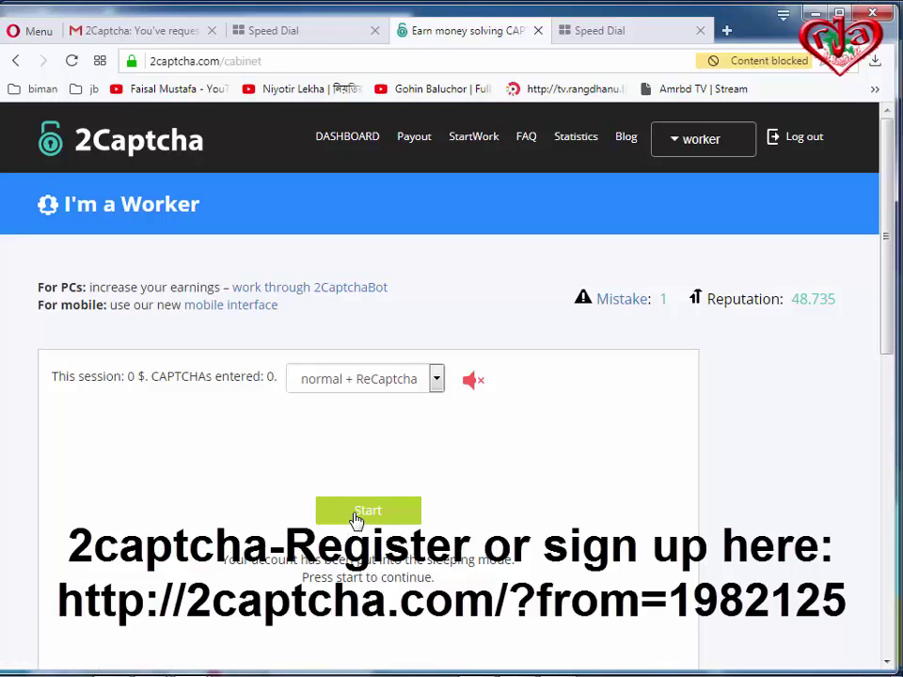
Start a solving session and submit the first CAPTCHA's text answer
click(372, 520)
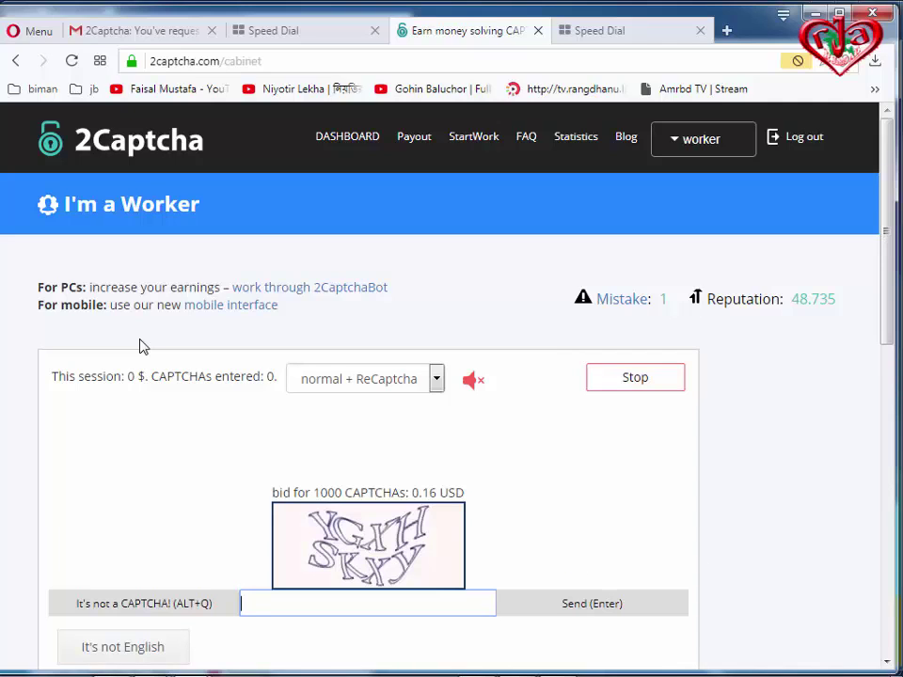
text(y)
text(gxh)
text( skxy)
key(BackSpace)
text(x)
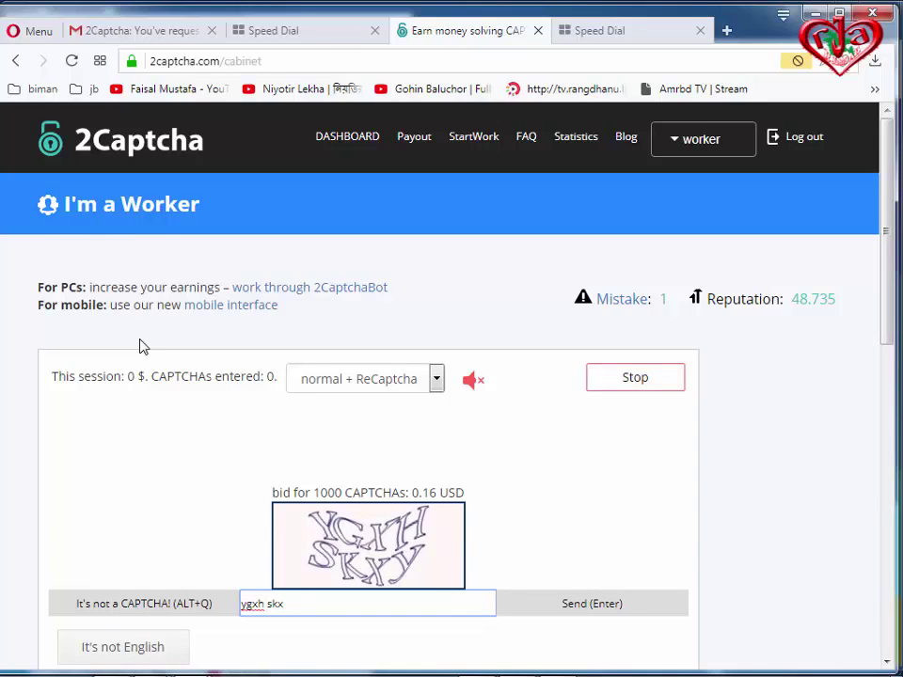
text(y)
key(Return)
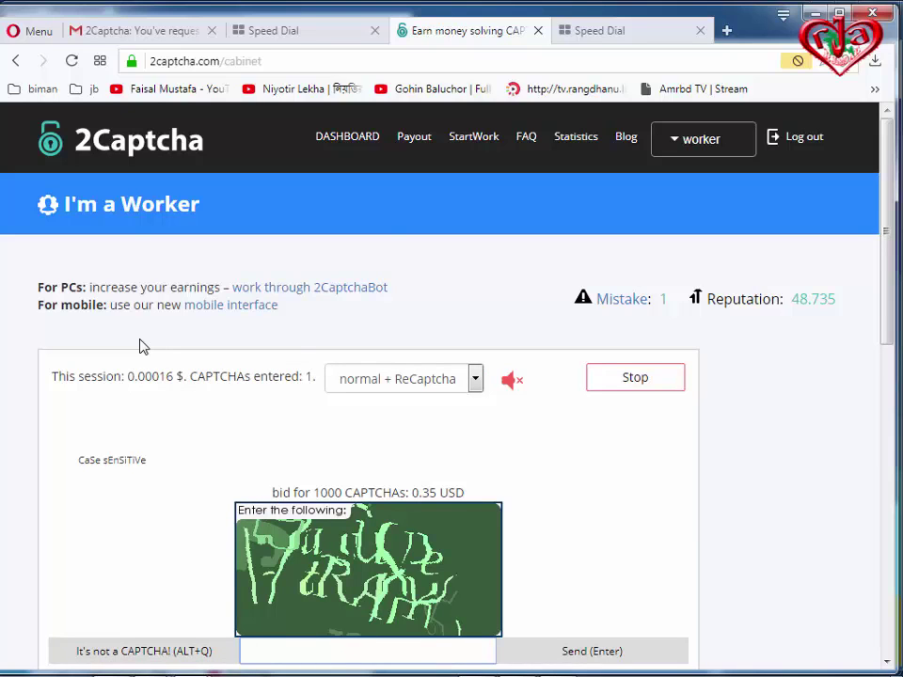
Flag the next image with "It's not a CAPTCHA!"
scroll(528, 499, down, 2)
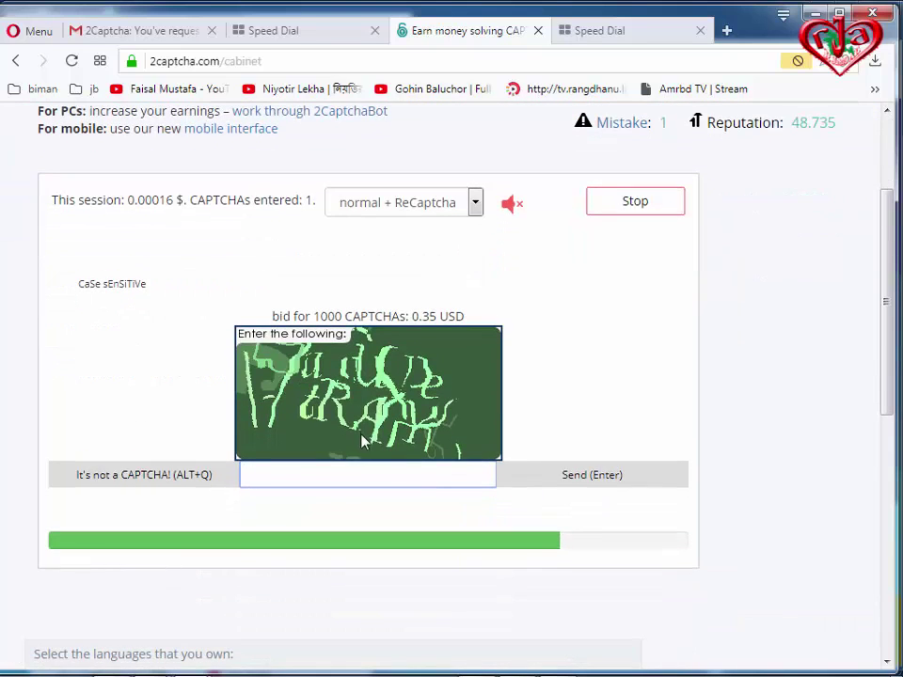
click(145, 484)
scroll(538, 415, up, 2)
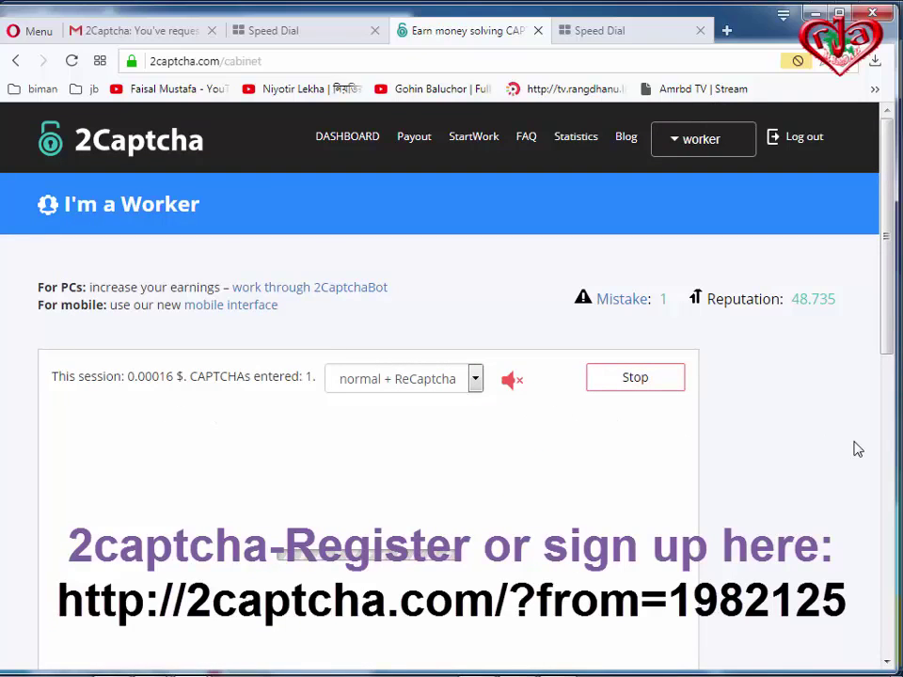
Press the red Stop button in the work panel to end the session
click(635, 385)
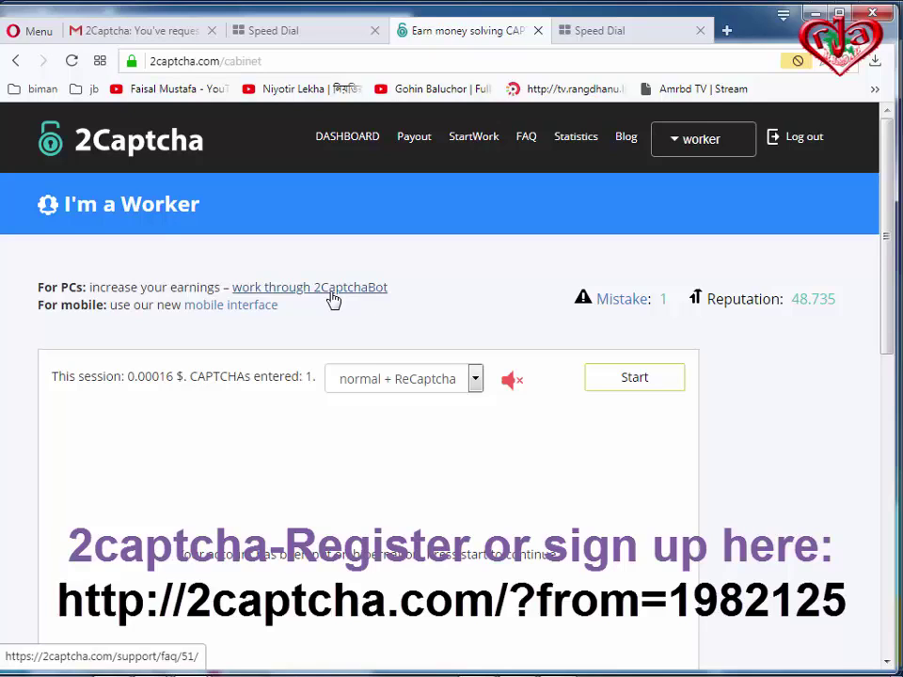
Switch to the mobile worker interface, press Start, then Exit back to the cabinet
click(219, 314)
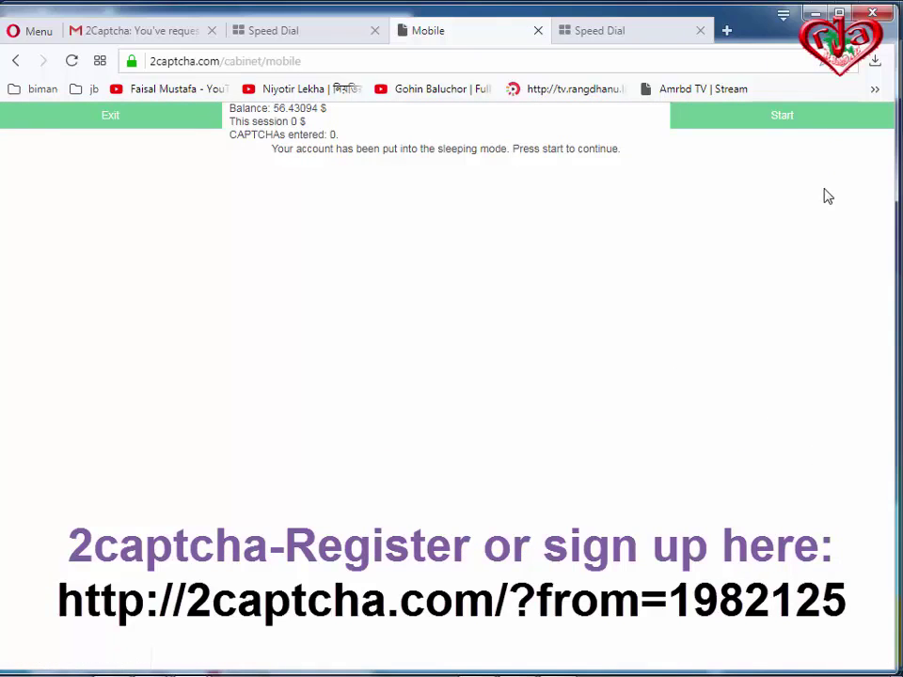
click(787, 119)
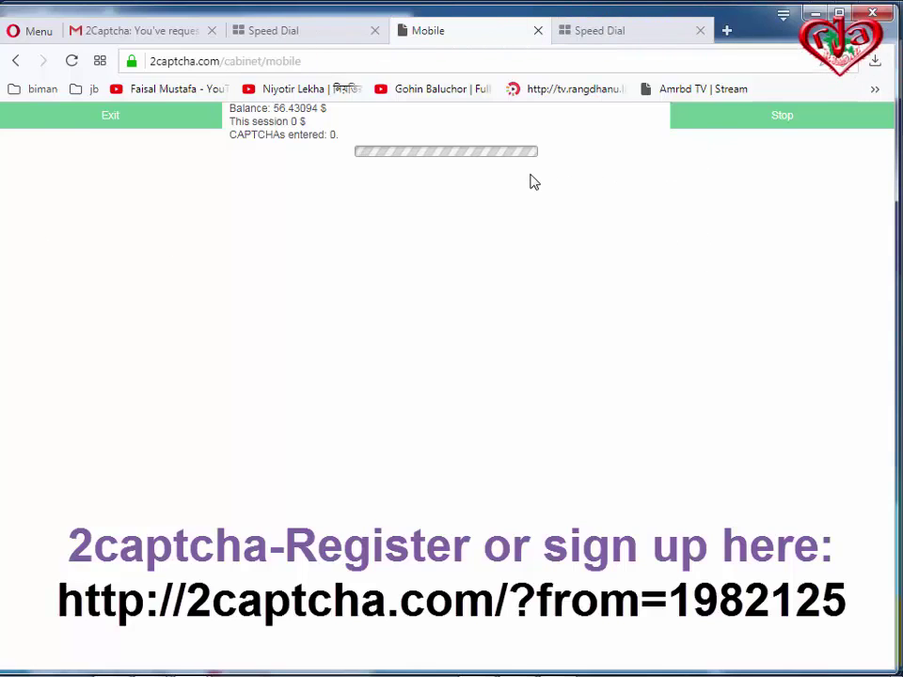
click(109, 123)
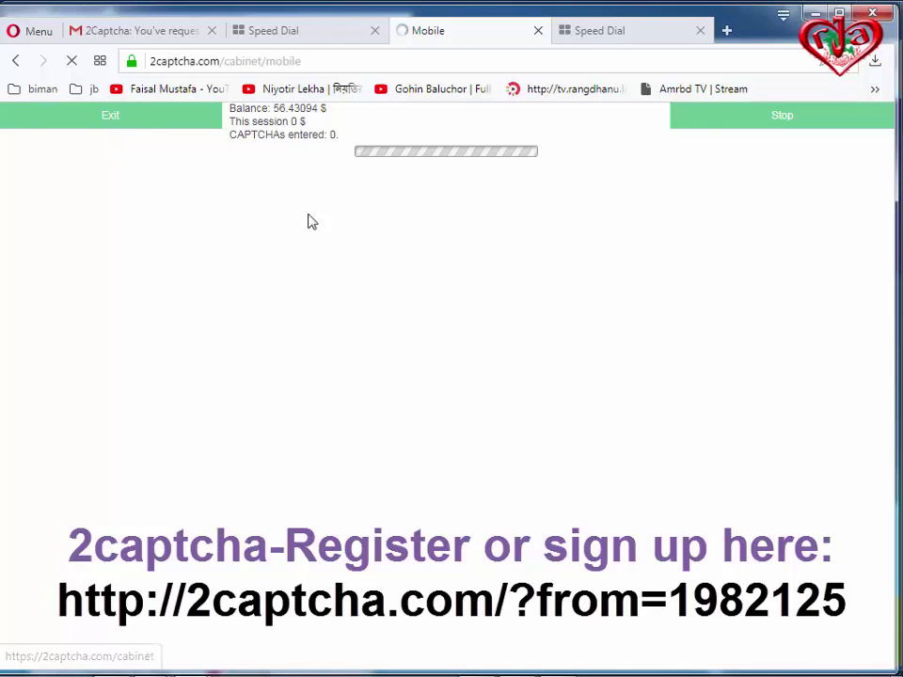